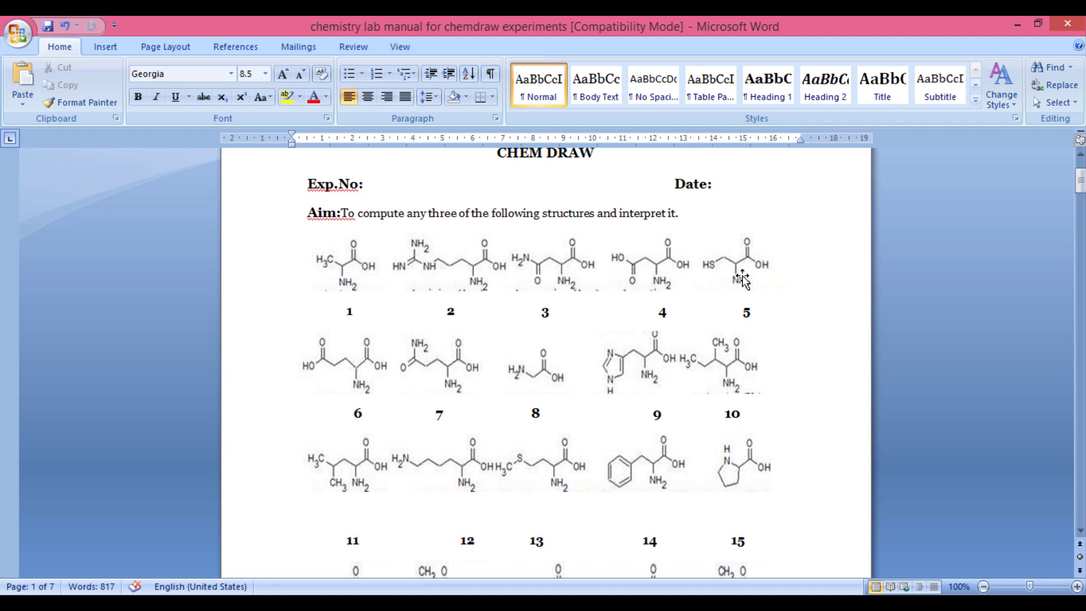
Scroll the Word lab manual past structures 1–20 to the Creating/Saving/Opening Documents section.
{"action": "scroll", "coordinate": [743, 279], "scroll_direction": "down", "scroll_amount": 1}
{"action": "scroll", "coordinate": [743, 279], "scroll_direction": "down", "scroll_amount": 4}
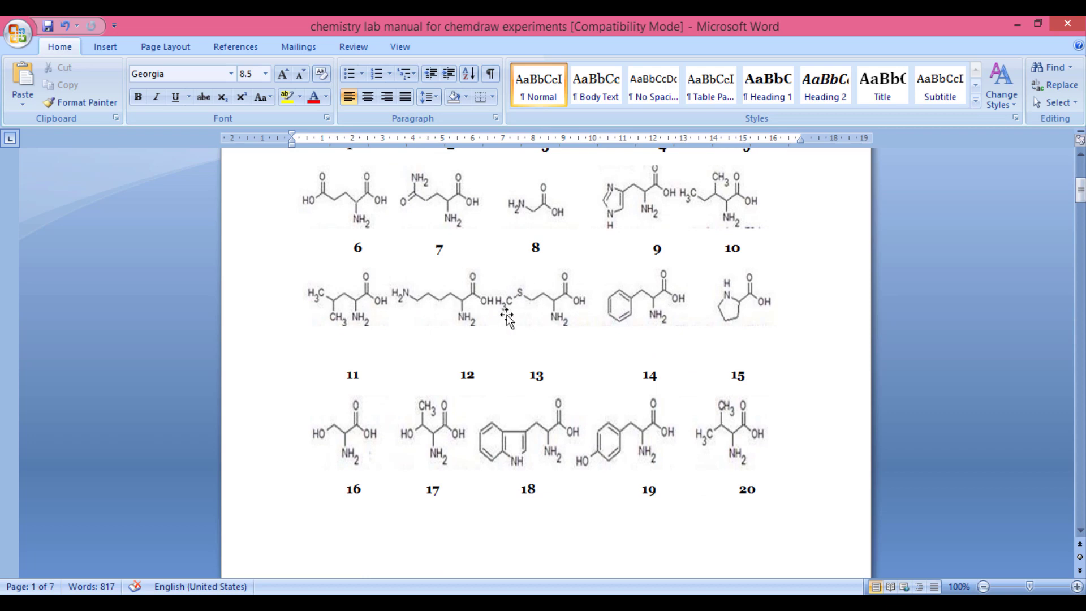
{"action": "scroll", "coordinate": [504, 317], "scroll_direction": "down", "scroll_amount": 4}
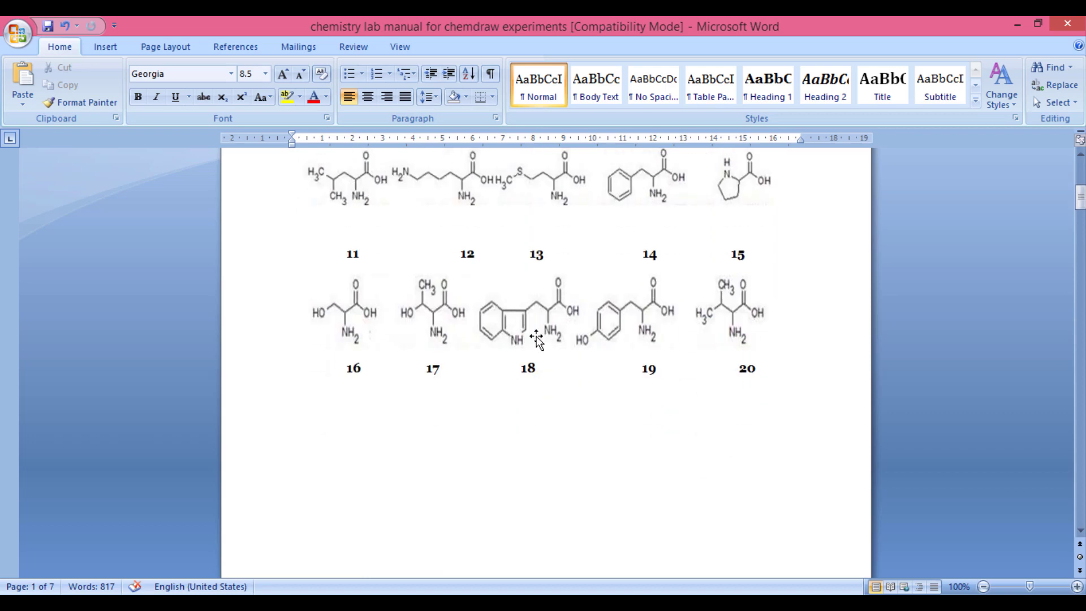
{"action": "scroll", "coordinate": [536, 339], "scroll_direction": "up", "scroll_amount": 5}
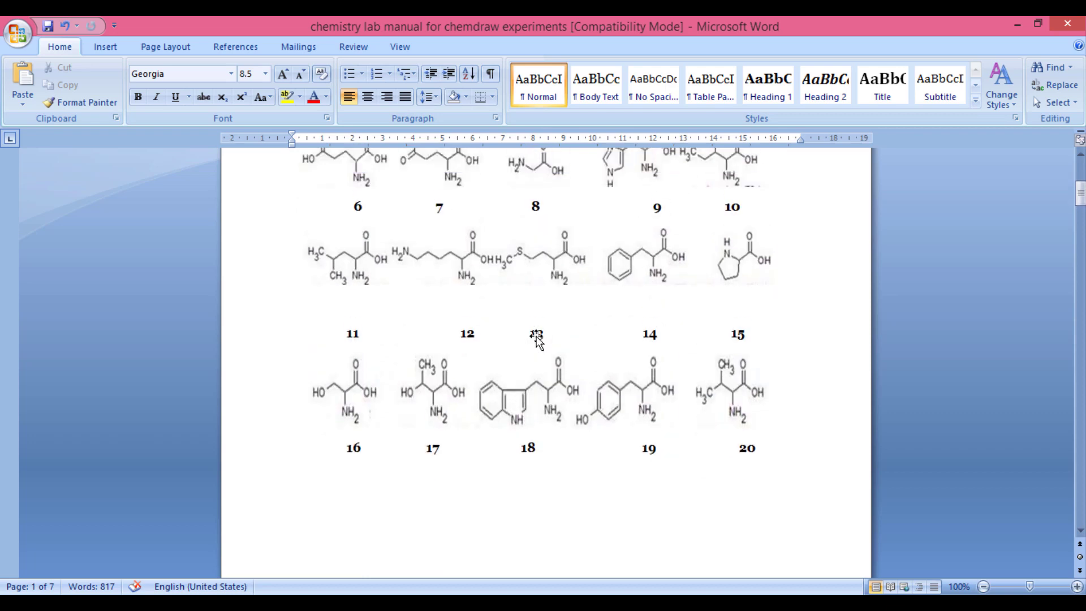
{"action": "scroll", "coordinate": [536, 339], "scroll_direction": "up", "scroll_amount": 3}
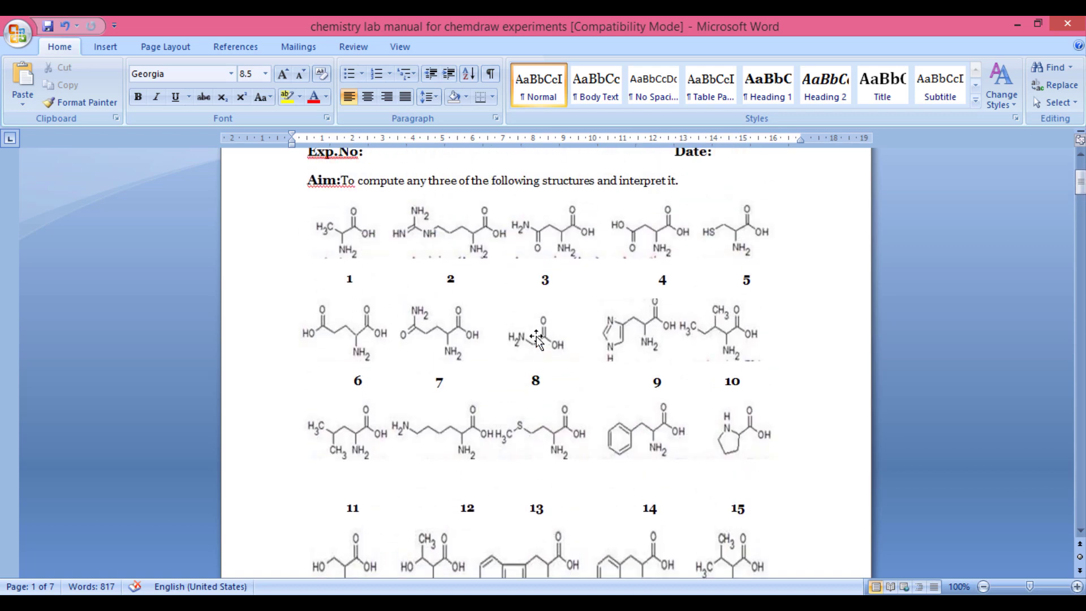
{"action": "scroll", "coordinate": [536, 339], "scroll_direction": "down", "scroll_amount": 1}
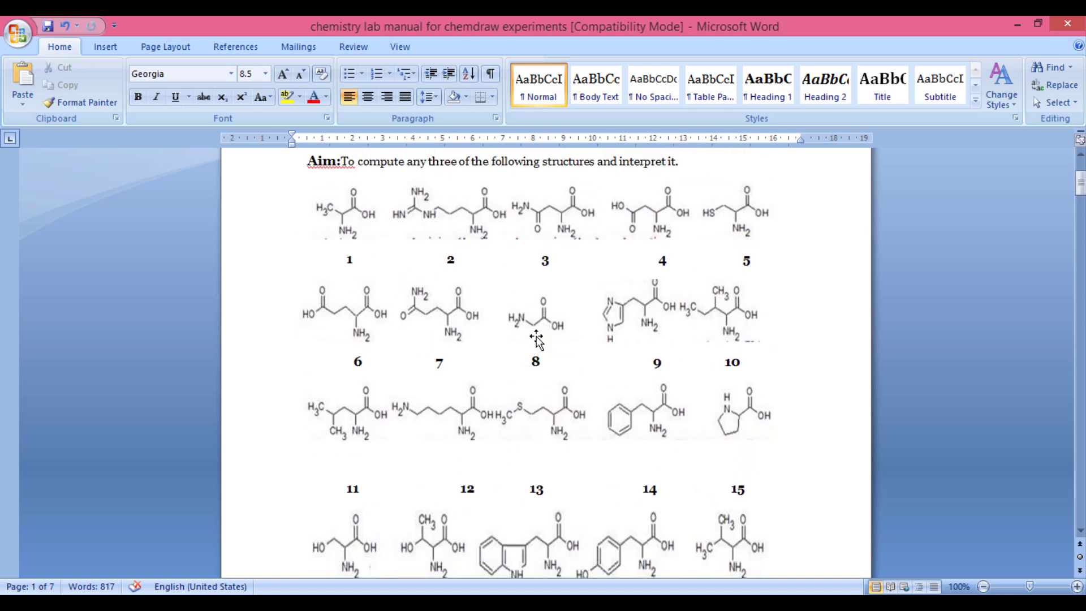
{"action": "scroll", "coordinate": [536, 339], "scroll_direction": "down", "scroll_amount": 1}
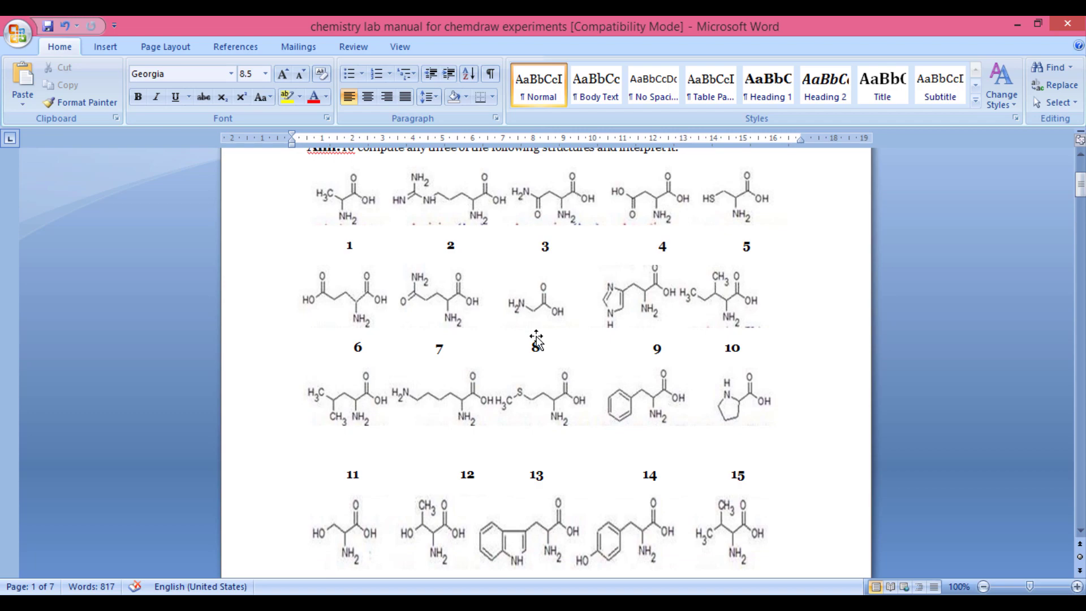
{"action": "scroll", "coordinate": [536, 339], "scroll_direction": "down", "scroll_amount": 20}
{"action": "scroll", "coordinate": [536, 339], "scroll_direction": "down", "scroll_amount": 15}
{"action": "scroll", "coordinate": [451, 533], "scroll_direction": "up", "scroll_amount": 3}
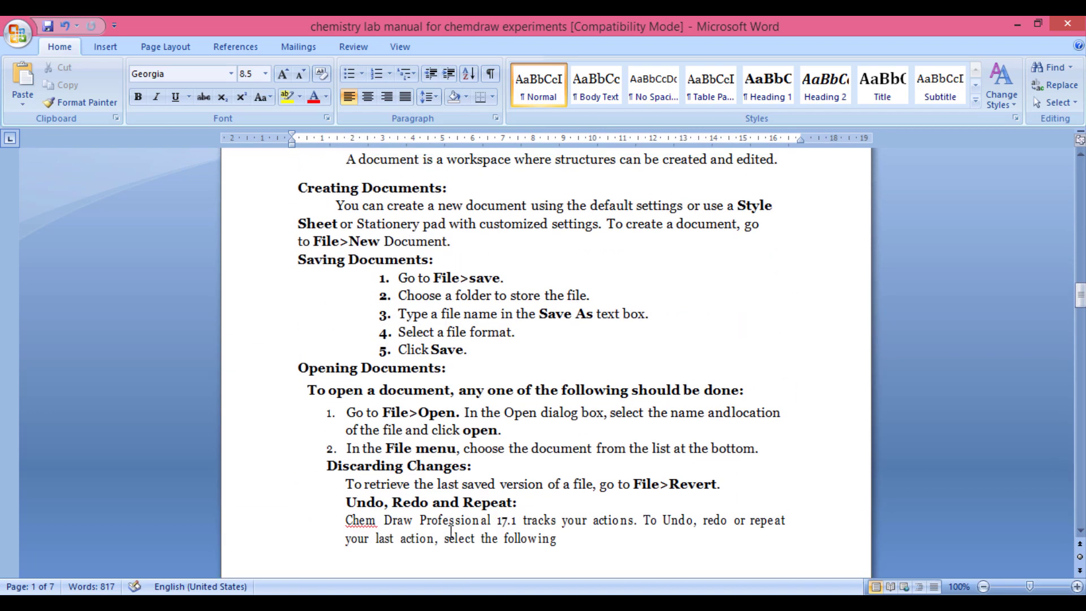
{"action": "key", "text": "alt+Tab"}
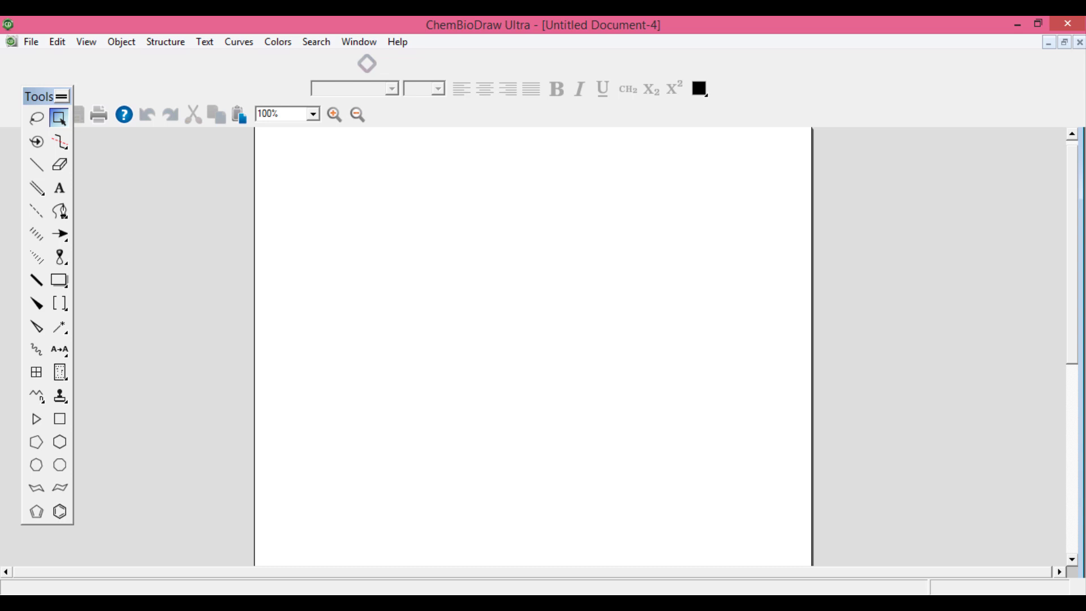
Bring up the photo of the hand-drawn cysteine, lysine and tryptophan sketches.
{"action": "key", "text": "alt+Tab"}
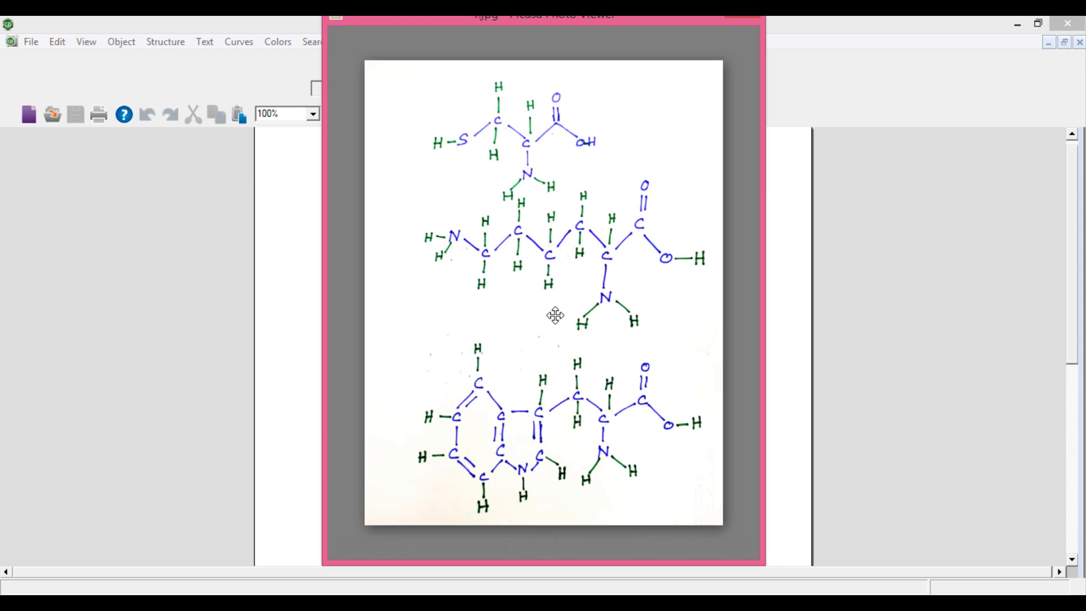
View the photo of skeletal structures 5, 12 and 18 full-screen and zoomed, then close the viewer.
{"action": "scroll", "coordinate": [538, 295], "scroll_direction": "up", "scroll_amount": 1}
{"action": "double_click", "coordinate": [536, 294]}
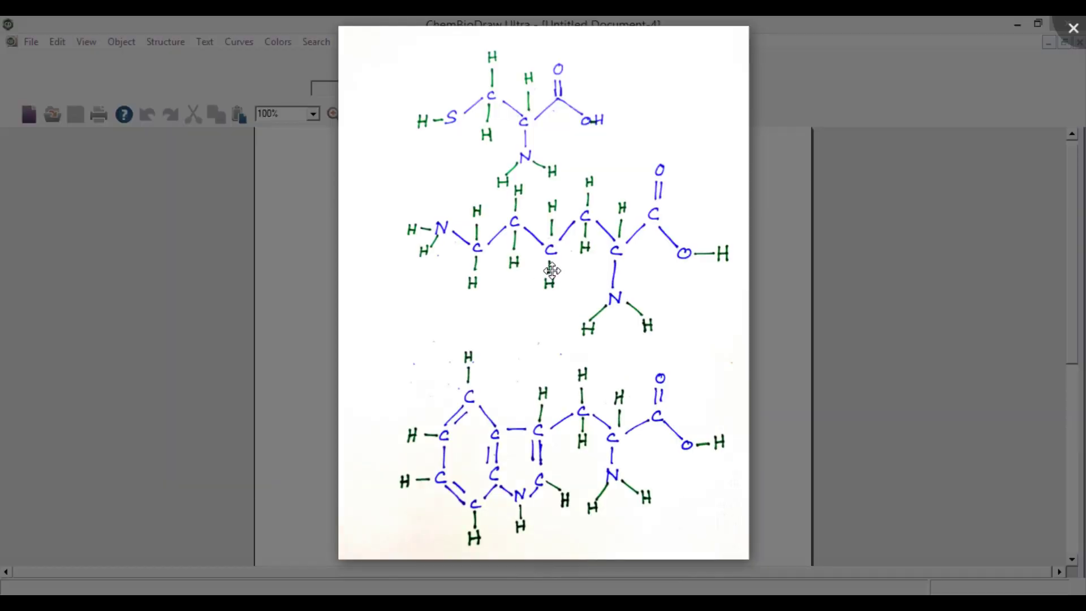
{"action": "key", "text": "Right"}
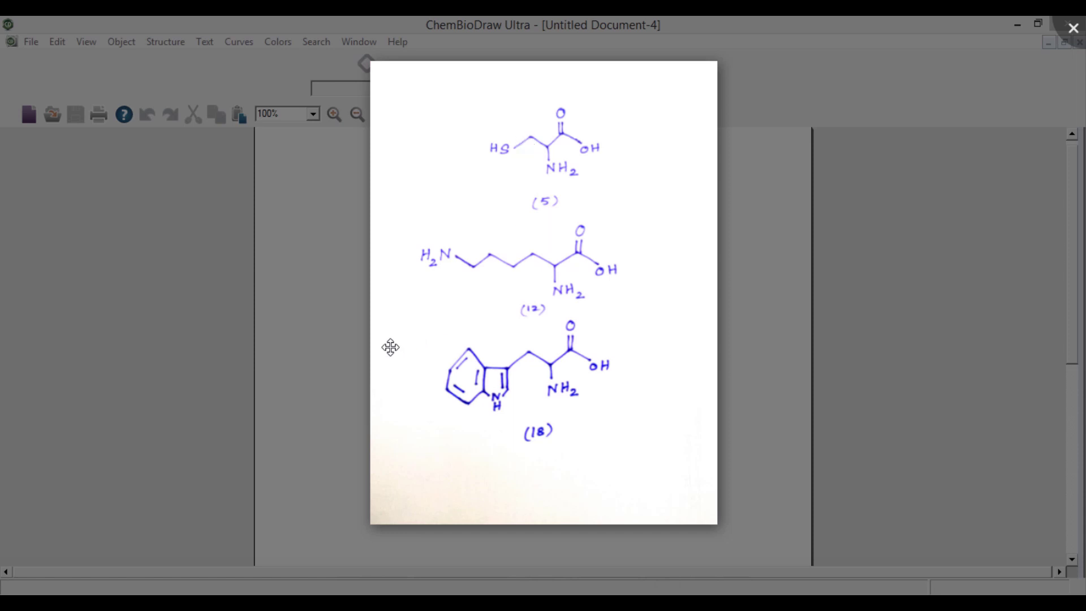
{"action": "scroll", "coordinate": [523, 269], "scroll_direction": "up", "scroll_amount": 1}
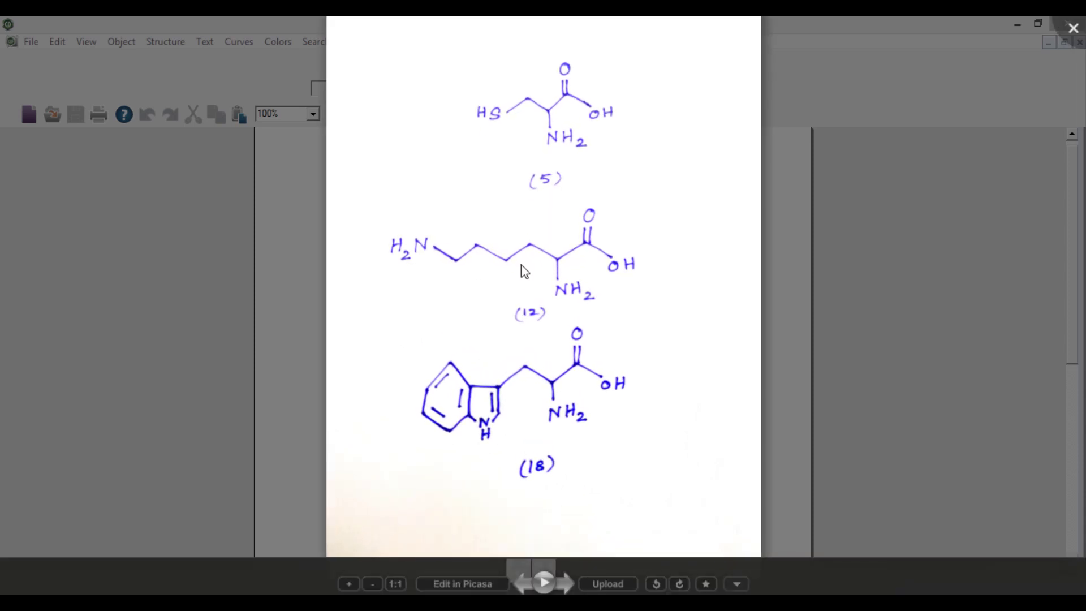
{"action": "scroll", "coordinate": [521, 265], "scroll_direction": "up", "scroll_amount": 1}
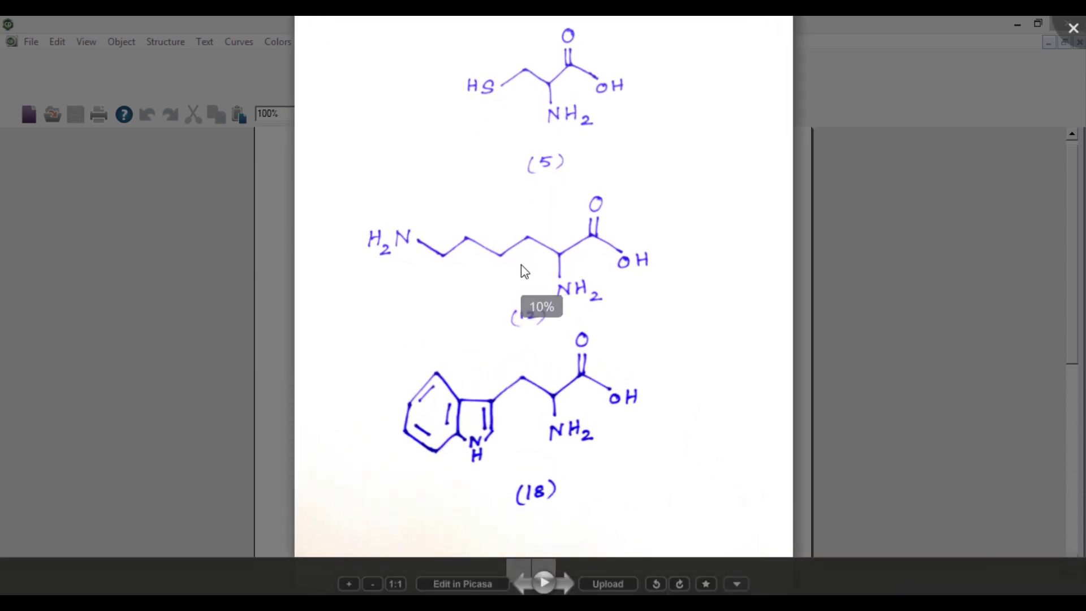
{"action": "left_click_drag", "start_coordinate": [590, 184], "coordinate": [611, 325]}
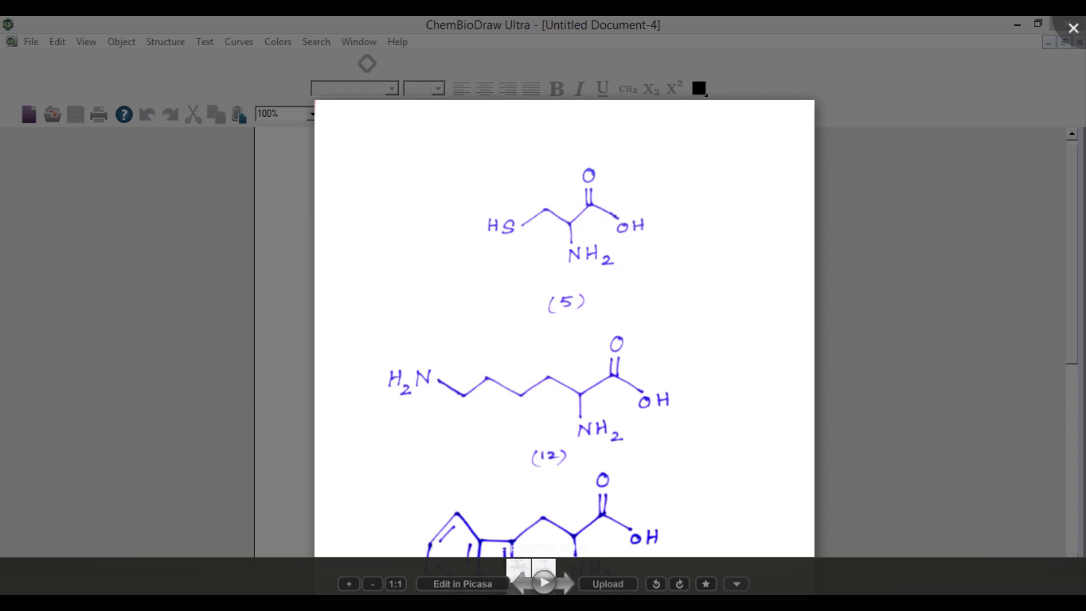
{"action": "key", "text": "Escape"}
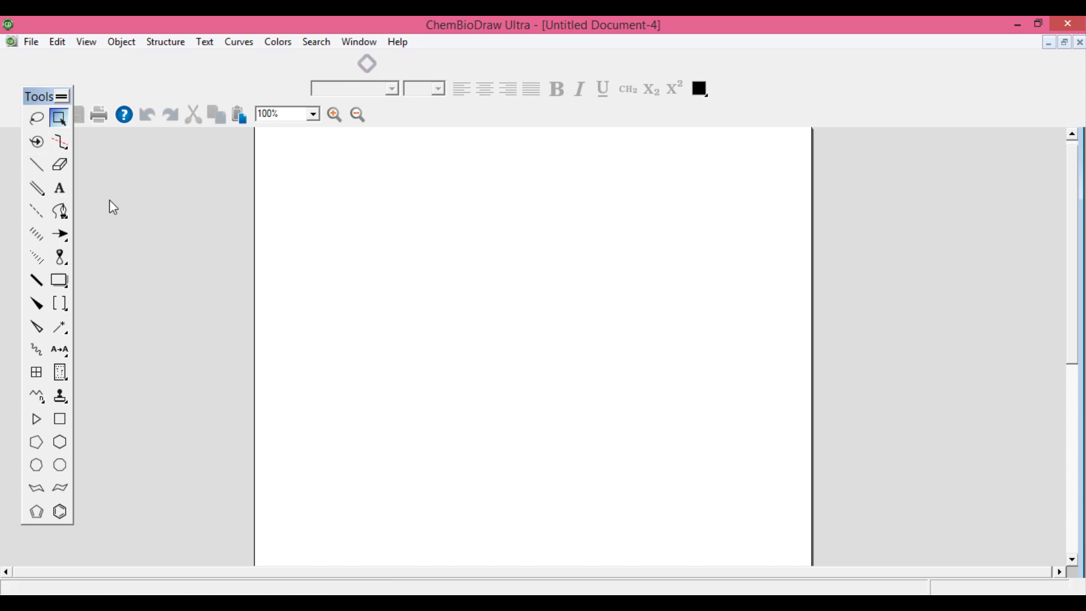
Draw a four-bond zigzag chain with a downward middle branch and a double bond near the right end.
{"action": "left_click", "coordinate": [44, 170]}
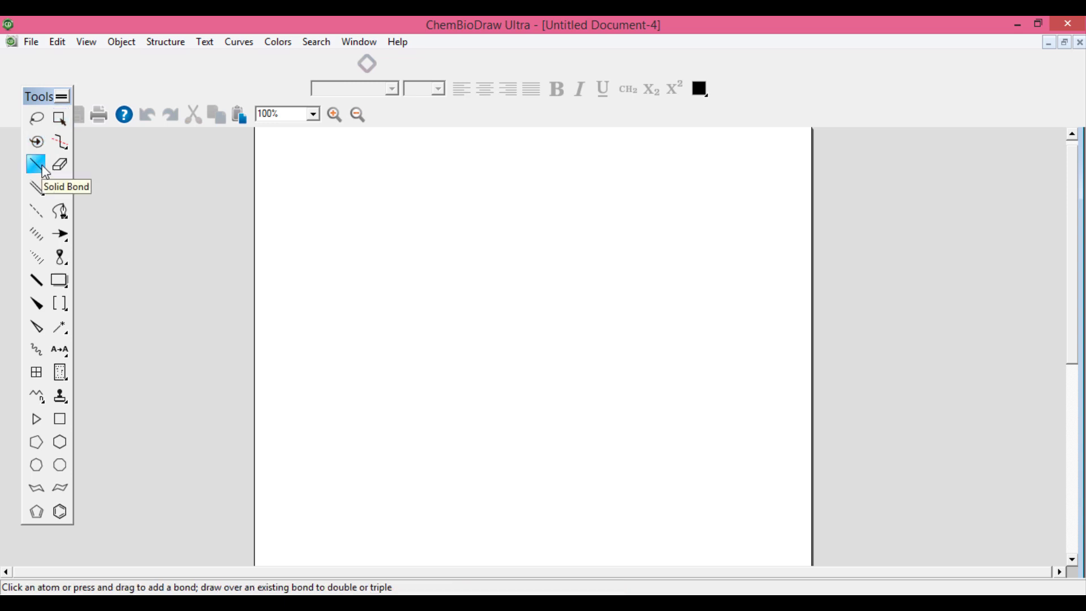
{"action": "left_click", "coordinate": [420, 353]}
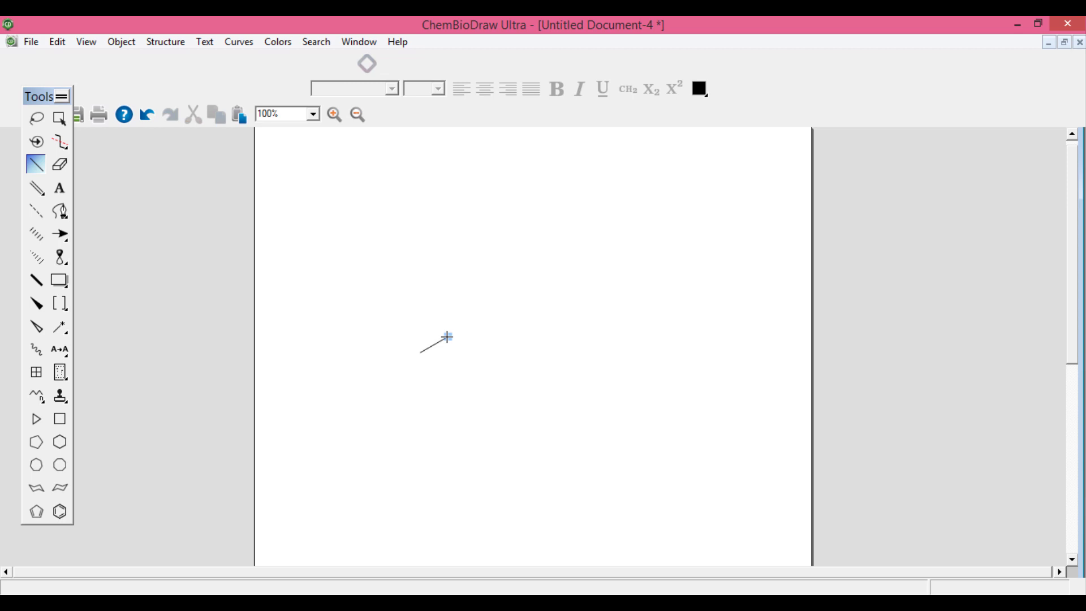
{"action": "left_click", "coordinate": [447, 337]}
{"action": "left_click", "coordinate": [474, 353]}
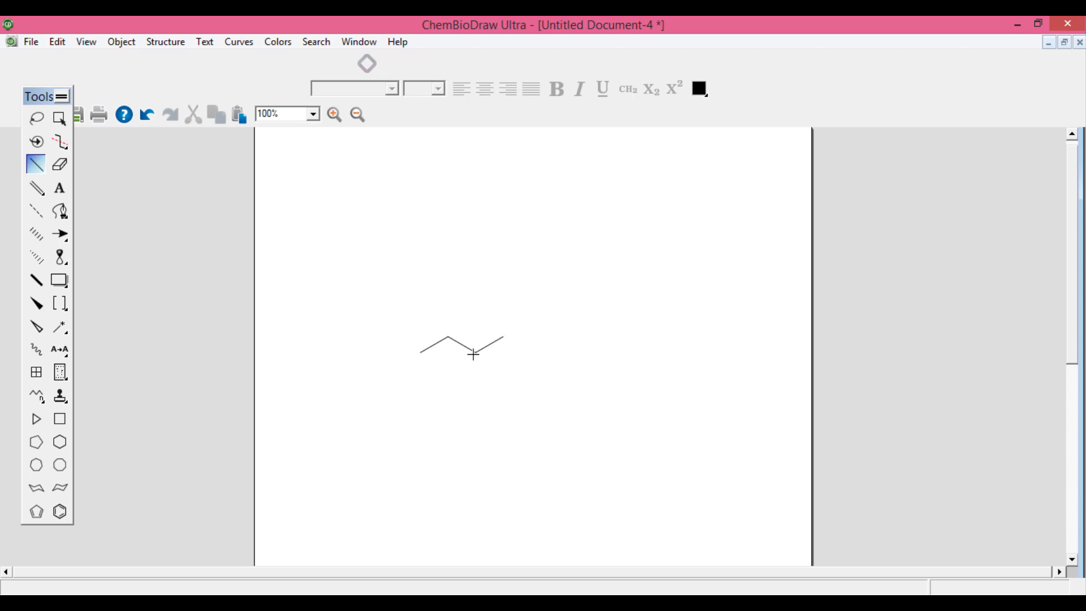
{"action": "left_click", "coordinate": [502, 337]}
{"action": "left_click", "coordinate": [475, 353]}
{"action": "left_click", "coordinate": [40, 195]}
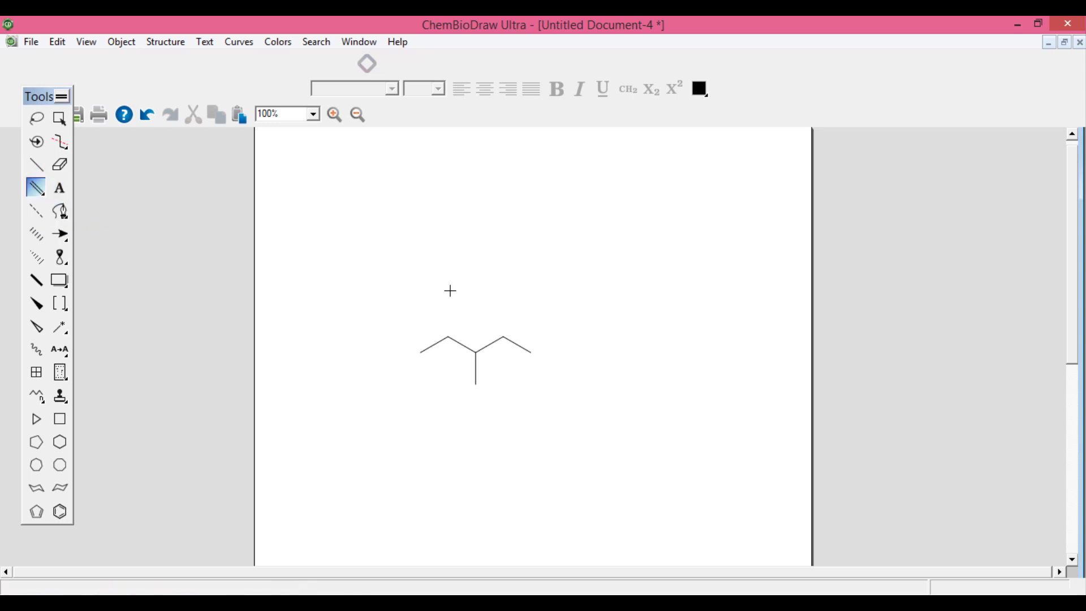
{"action": "left_click_drag", "start_coordinate": [497, 323], "coordinate": [500, 331]}
Revert the misplaced double bond to single and draw an upward double bond on the fourth carbon.
{"action": "left_click", "coordinate": [59, 164]}
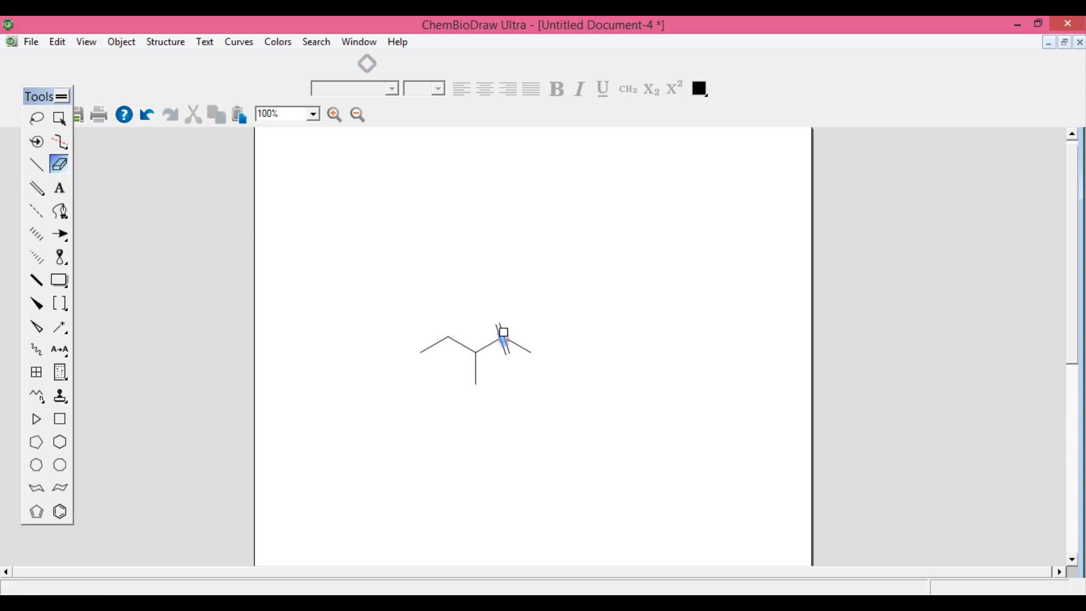
{"action": "left_click", "coordinate": [503, 332]}
{"action": "left_click", "coordinate": [41, 192]}
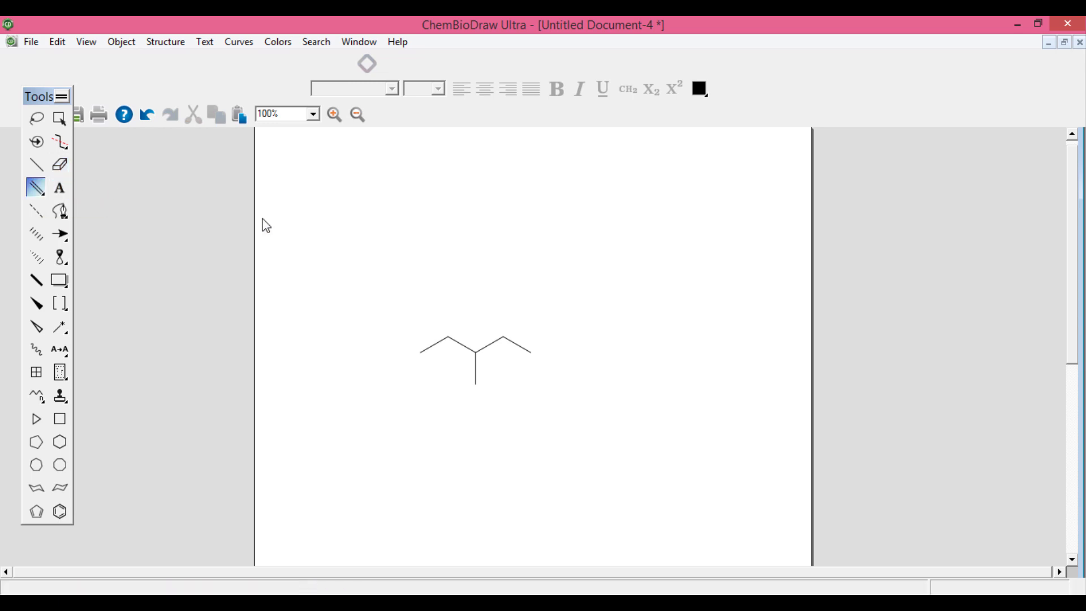
{"action": "left_click", "coordinate": [502, 337]}
{"action": "left_click", "coordinate": [503, 336]}
Erase the extra downward bond below the fourth carbon.
{"action": "left_click", "coordinate": [59, 165]}
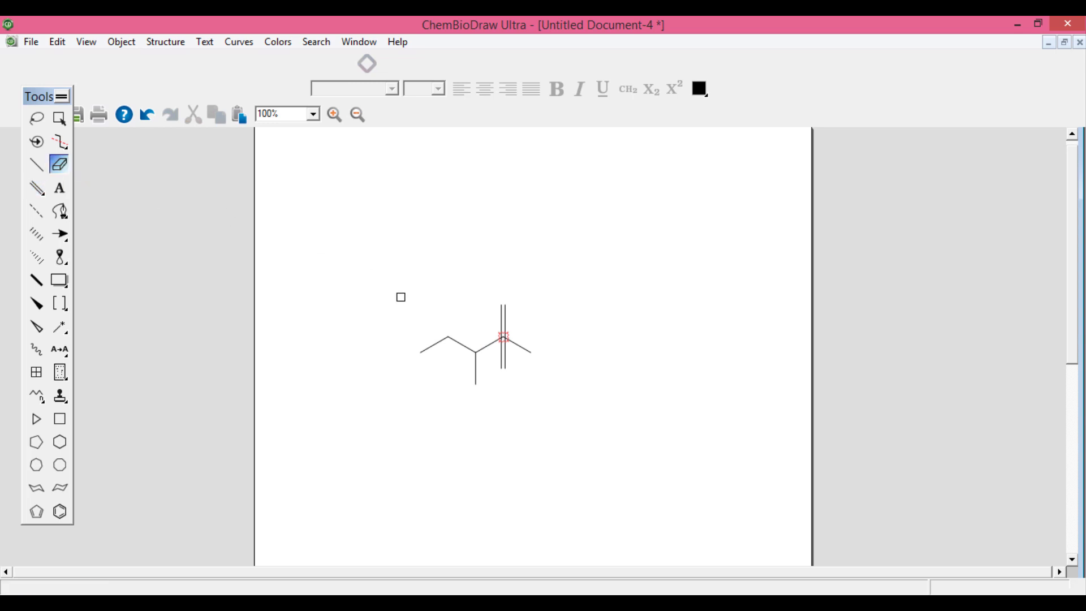
{"action": "left_click", "coordinate": [502, 356]}
{"action": "left_click", "coordinate": [502, 356]}
Label the top double-bonded atom of the skeleton O.
{"action": "left_click", "coordinate": [60, 187]}
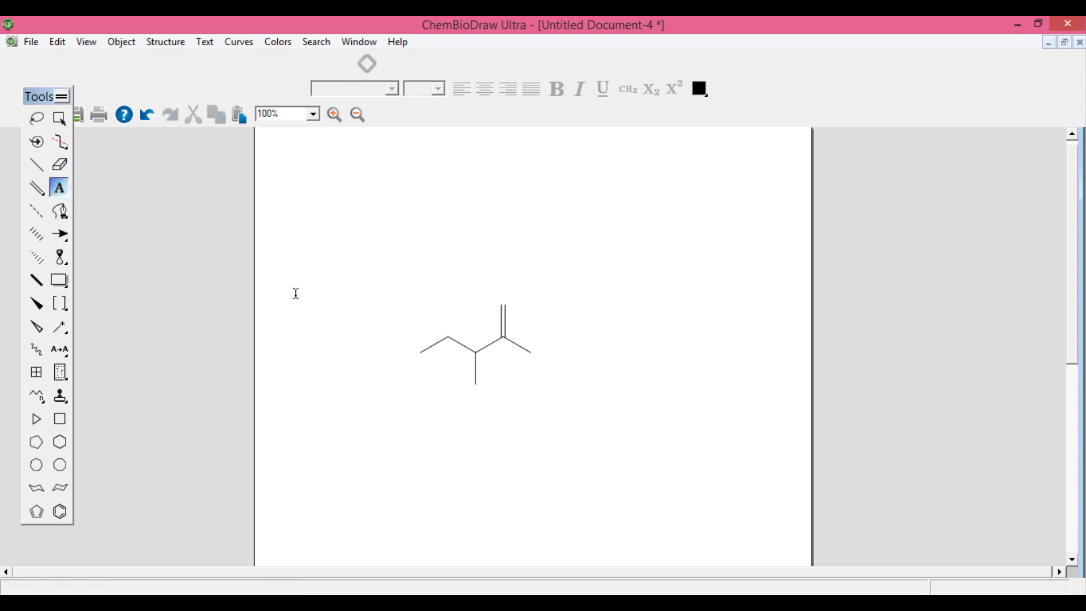
{"action": "left_click", "coordinate": [420, 352]}
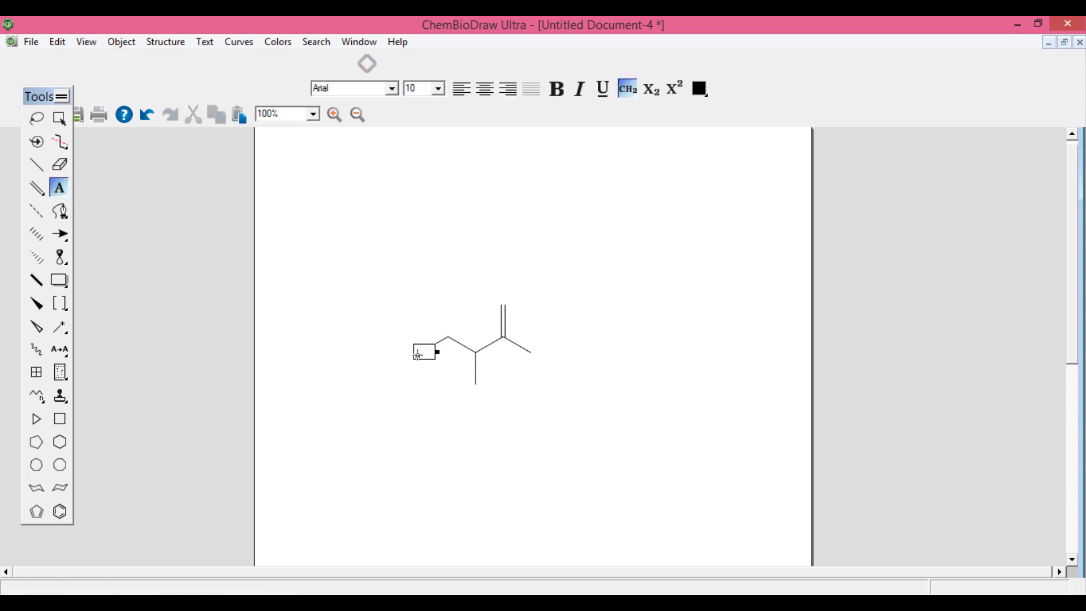
{"action": "left_click", "coordinate": [477, 384]}
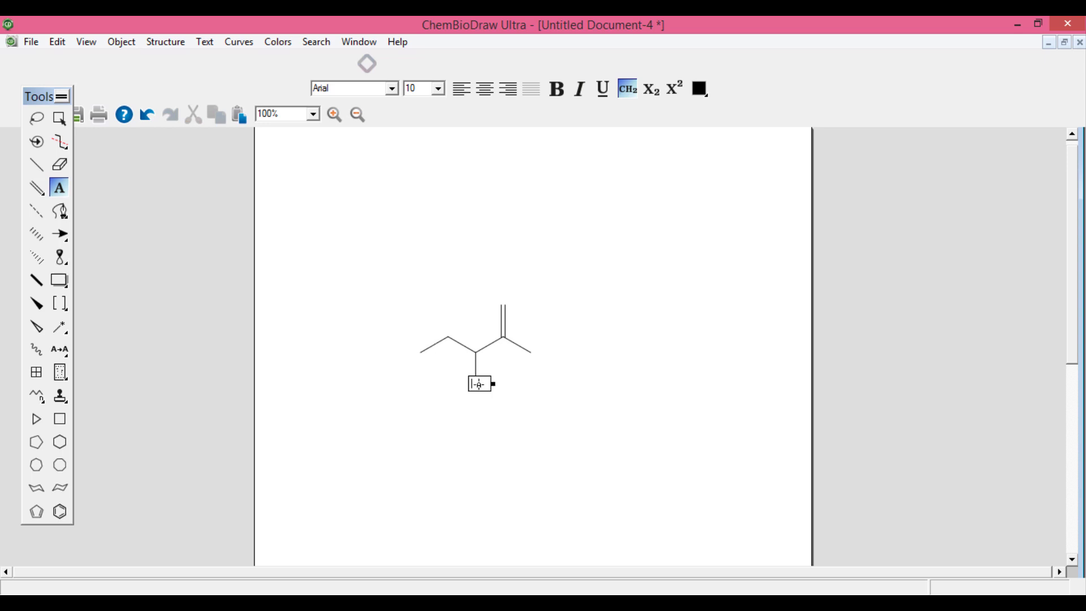
{"action": "left_click", "coordinate": [503, 303]}
{"action": "type", "text": "O"}
{"action": "key", "text": "BackSpace"}
{"action": "type", "text": "O"}
{"action": "left_click", "coordinate": [532, 354]}
Add the remaining labels: OH on the right end, NH2 below, and SH on the left end.
{"action": "type", "text": "Cl"}
{"action": "left_click", "coordinate": [475, 385]}
{"action": "type", "text": "NH2"}
{"action": "left_click", "coordinate": [421, 353]}
{"action": "type", "text": "SH"}
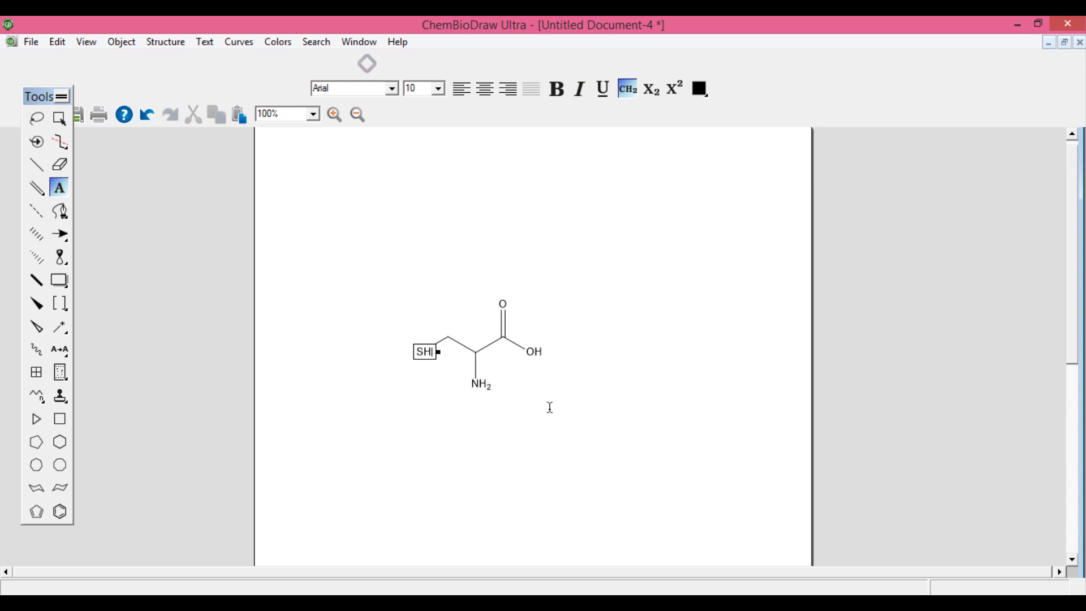
{"action": "left_click", "coordinate": [649, 350]}
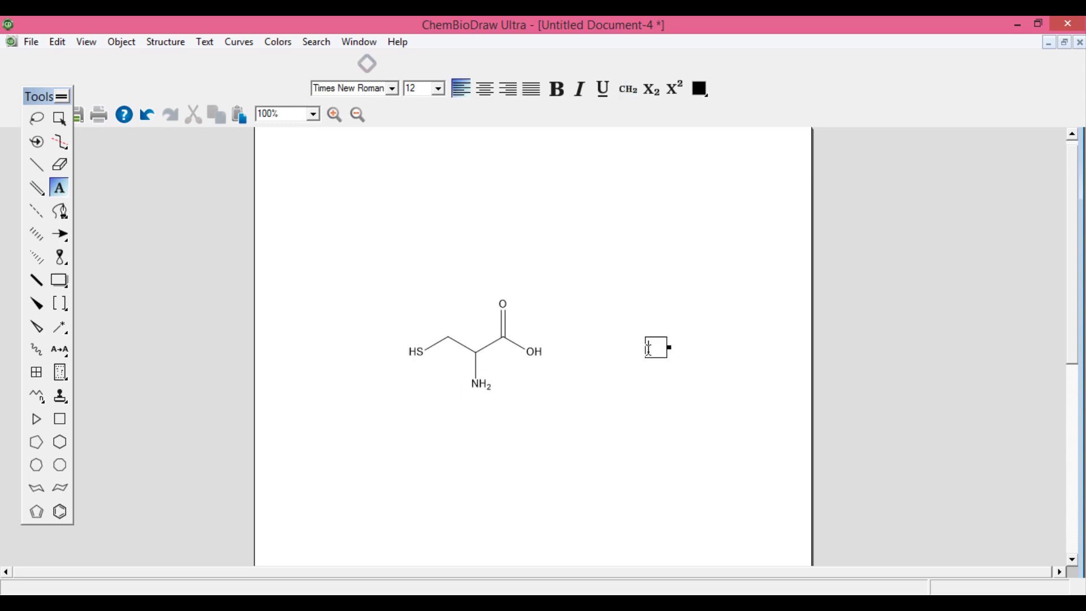
Check the hand-drawn lysine sketch, then start a zigzag single-bond chain below cysteine.
{"action": "scroll", "coordinate": [648, 350], "scroll_direction": "down", "scroll_amount": 3}
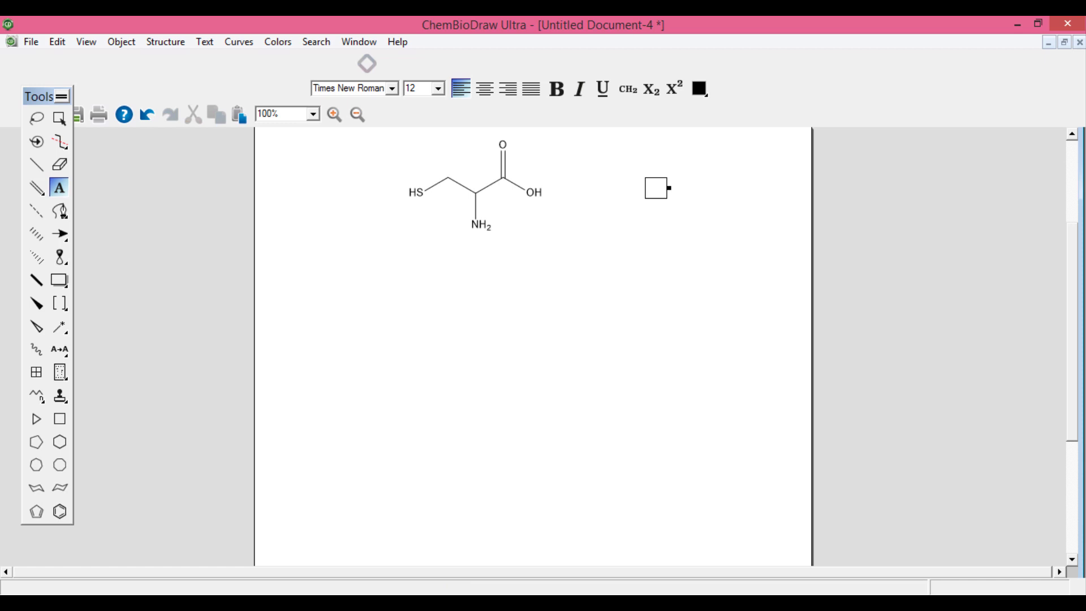
{"action": "key", "text": "alt+Tab"}
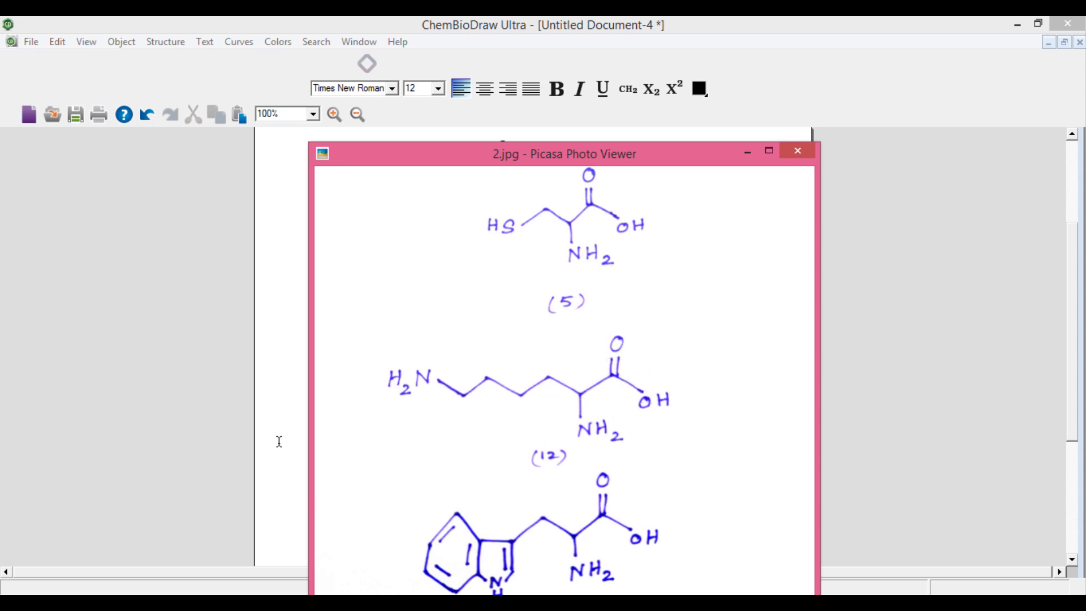
{"action": "left_click", "coordinate": [747, 152]}
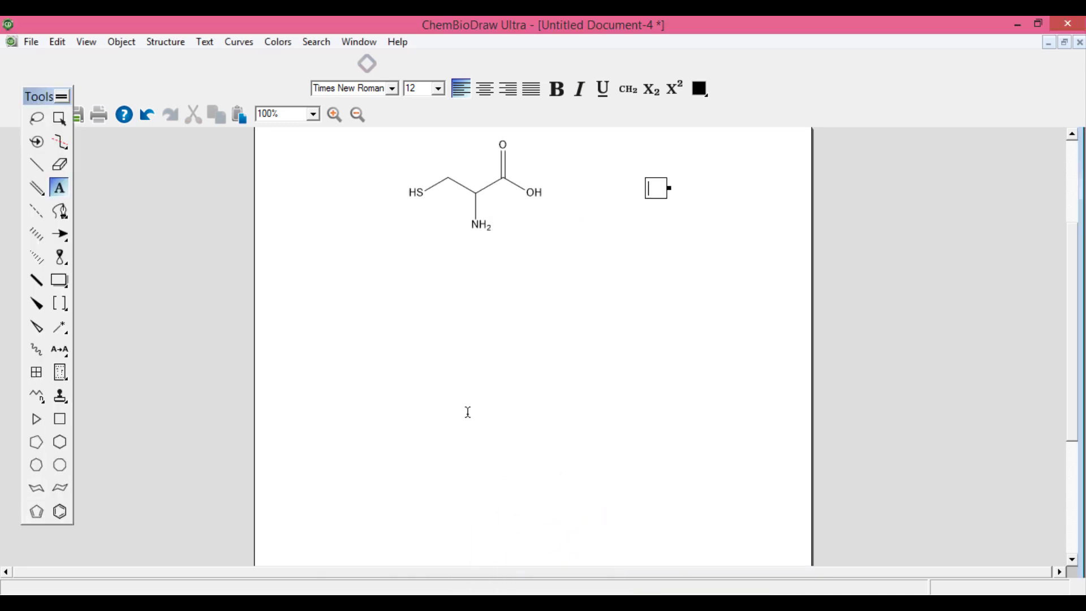
{"action": "left_click", "coordinate": [37, 163]}
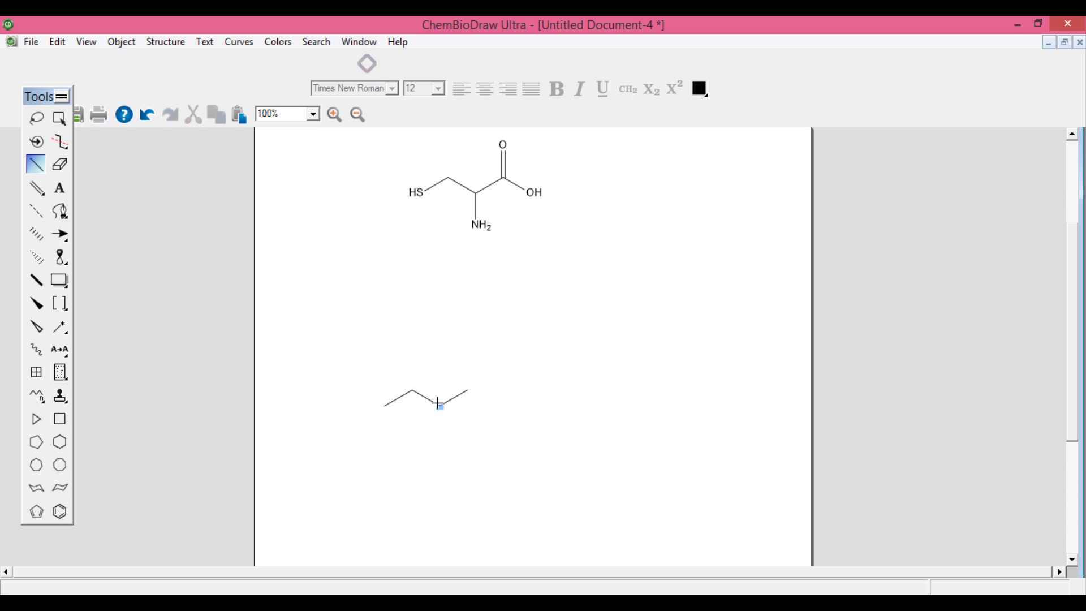
Extend the lower chain, adding an upward branch and a downward carbonyl double bond.
{"action": "left_click", "coordinate": [439, 403]}
{"action": "left_click", "coordinate": [521, 390]}
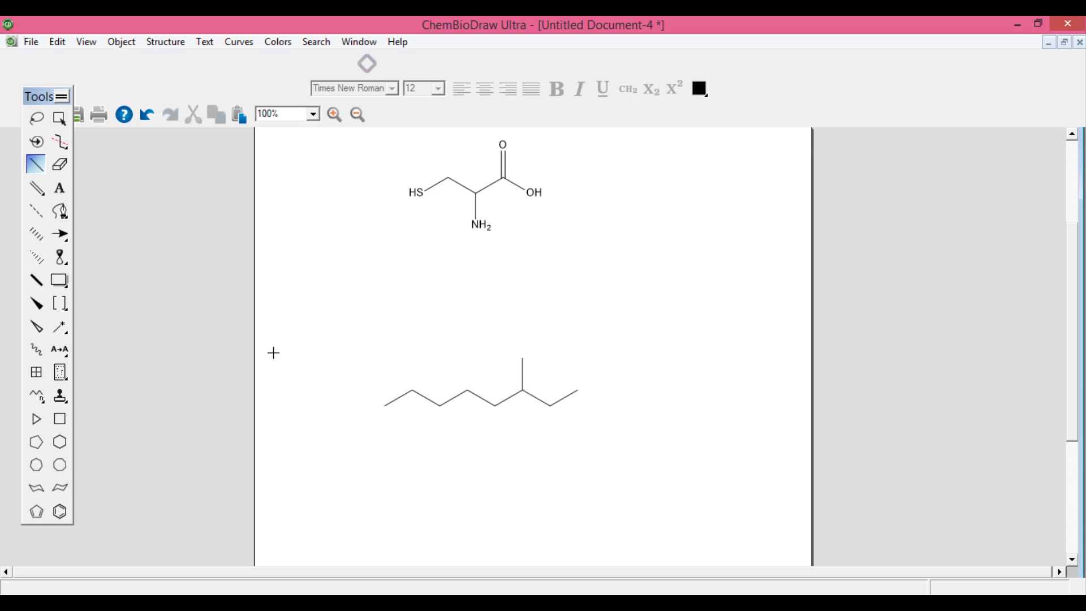
{"action": "left_click", "coordinate": [40, 190]}
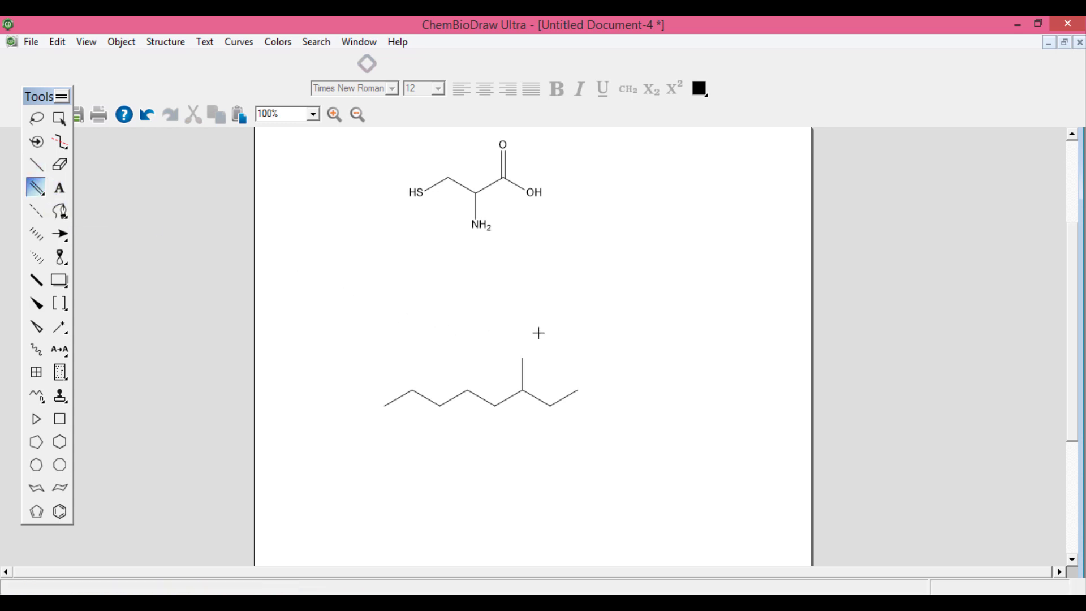
{"action": "left_click", "coordinate": [550, 405]}
{"action": "left_click", "coordinate": [59, 187]}
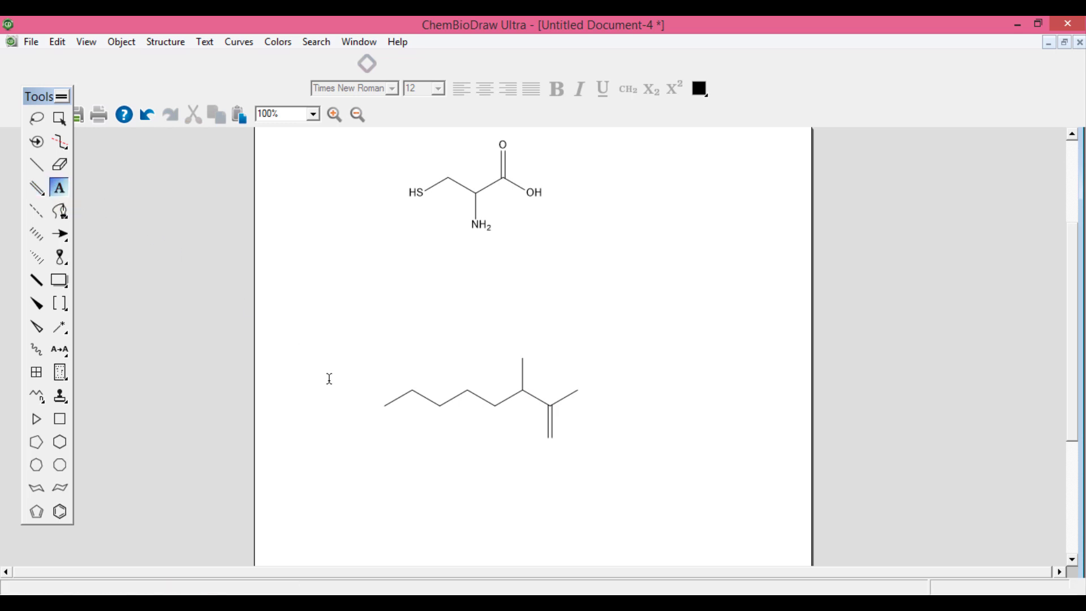
Label the lysine atoms NH2, NH2, O and OH, then reopen the reference photo 2.jpg.
{"action": "left_click", "coordinate": [385, 406]}
{"action": "type", "text": "NH2"}
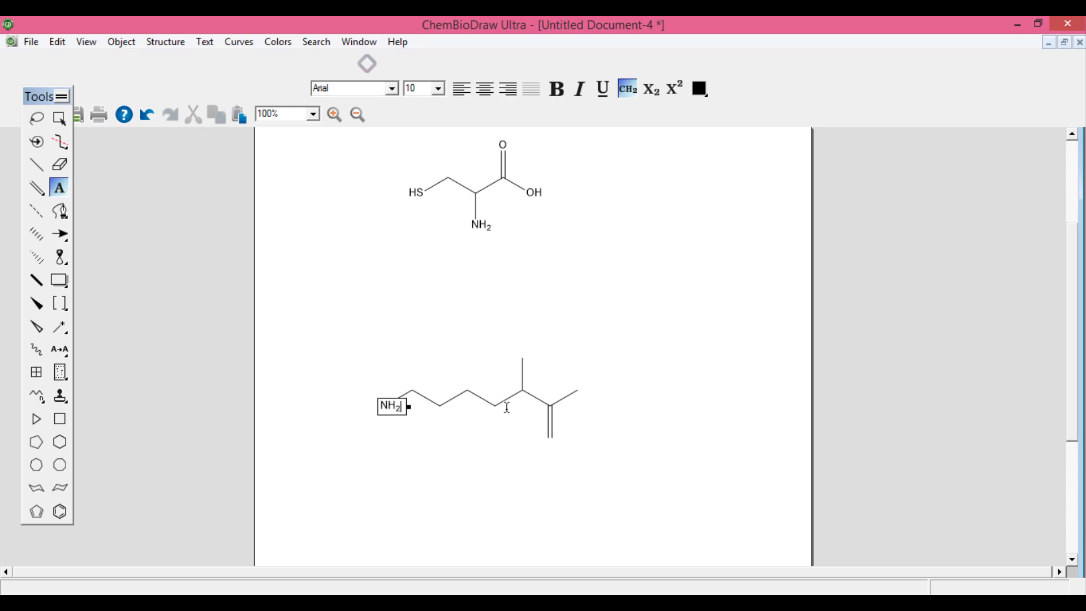
{"action": "left_click", "coordinate": [522, 360]}
{"action": "left_click", "coordinate": [522, 359]}
{"action": "type", "text": "NH2"}
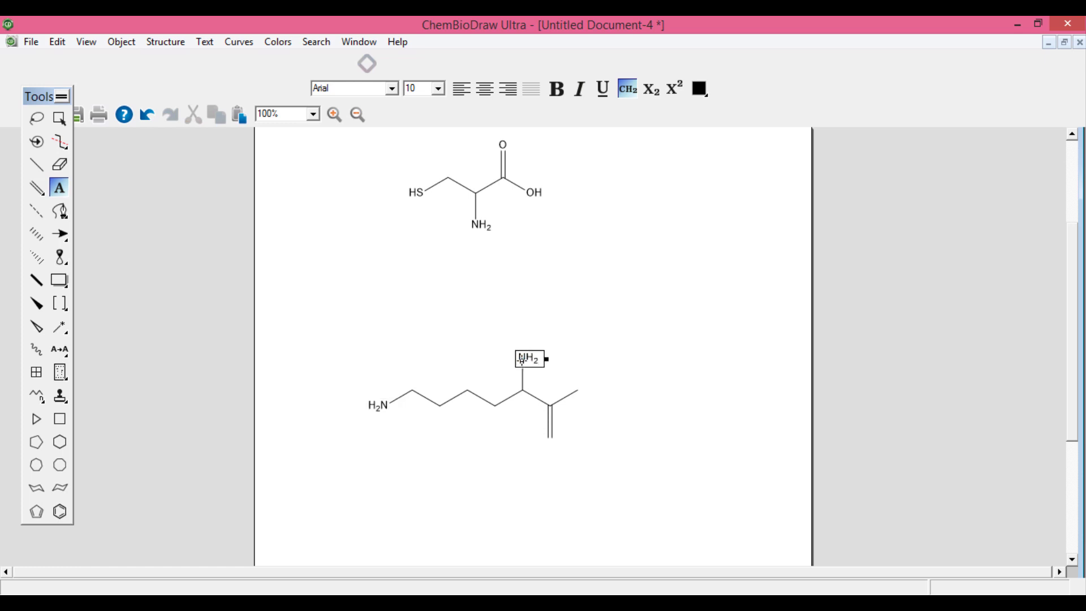
{"action": "left_click", "coordinate": [550, 439]}
{"action": "type", "text": "O"}
{"action": "left_click", "coordinate": [578, 391]}
{"action": "left_click", "coordinate": [734, 417]}
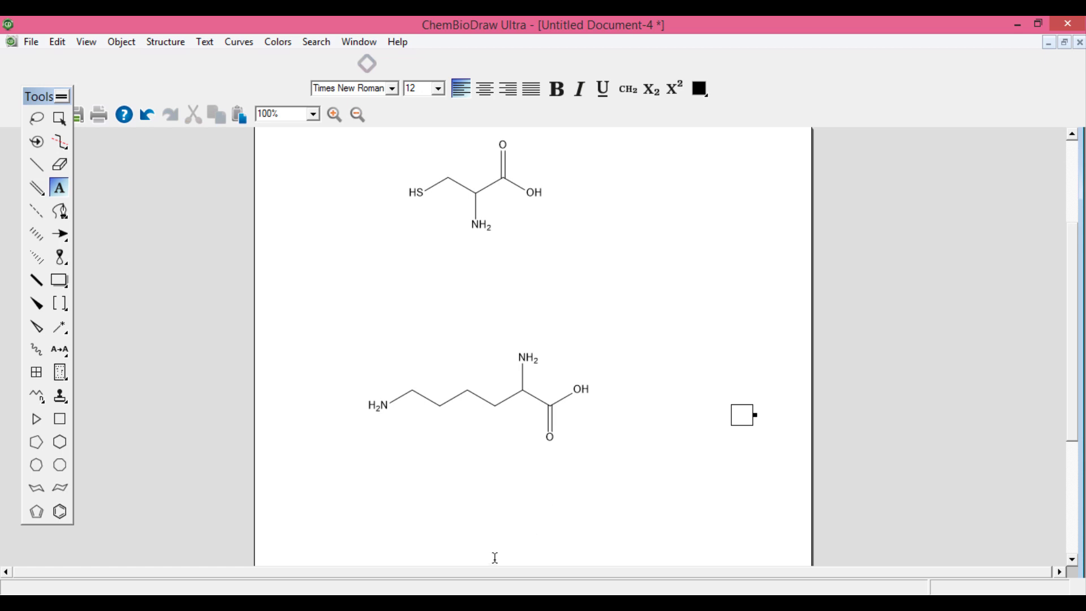
{"action": "left_click", "coordinate": [560, 526]}
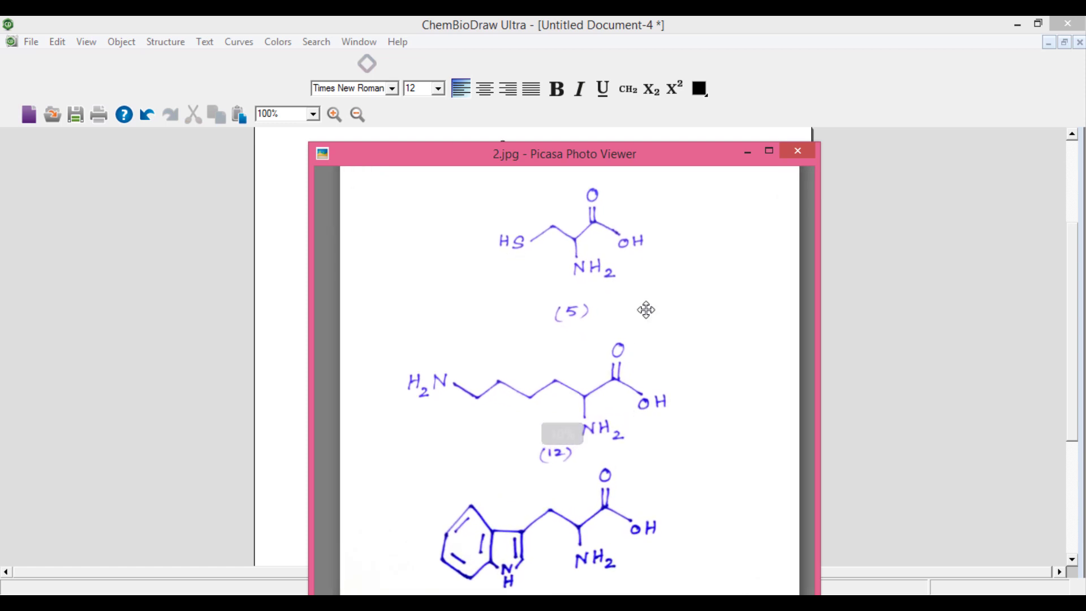
Inspect the enlarged tryptophan sketch full-screen, then return to the cysteine and lysine drawing.
{"action": "left_click", "coordinate": [768, 153]}
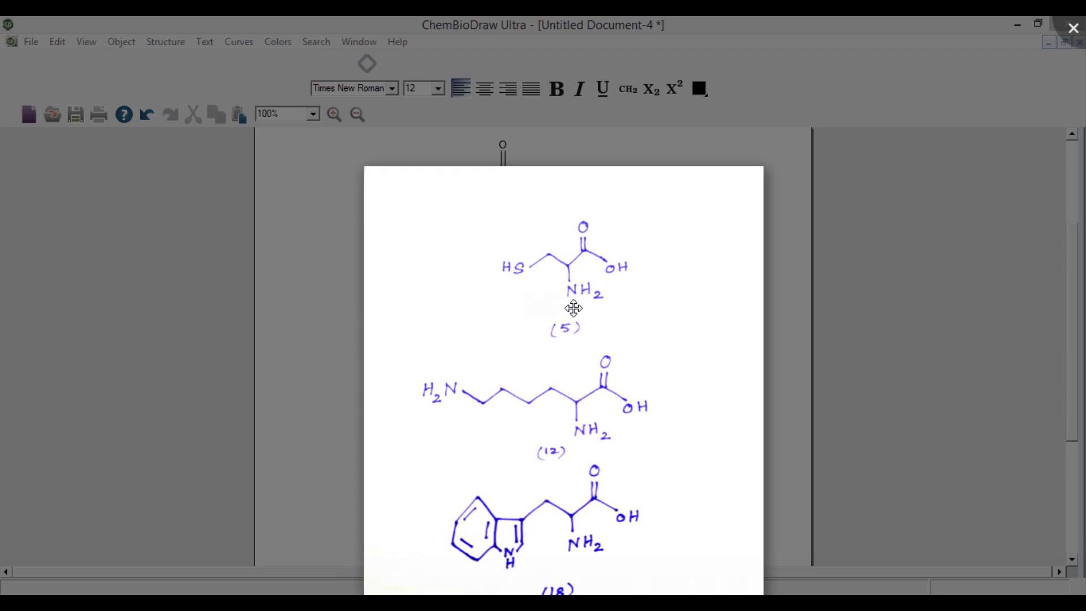
{"action": "scroll", "coordinate": [573, 308], "scroll_direction": "up", "scroll_amount": 3}
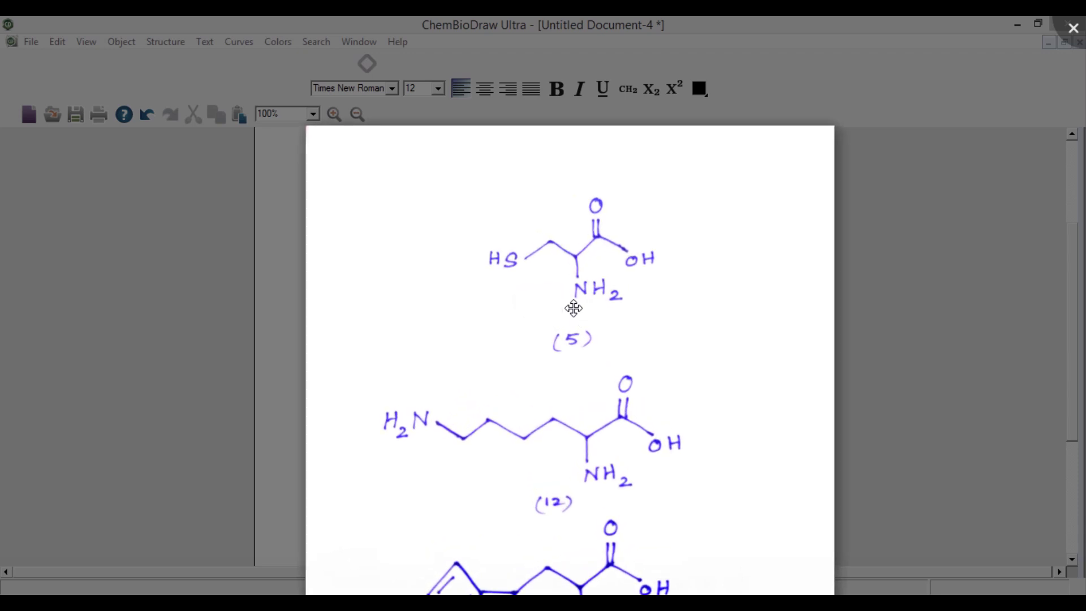
{"action": "left_click_drag", "start_coordinate": [573, 308], "coordinate": [556, 115]}
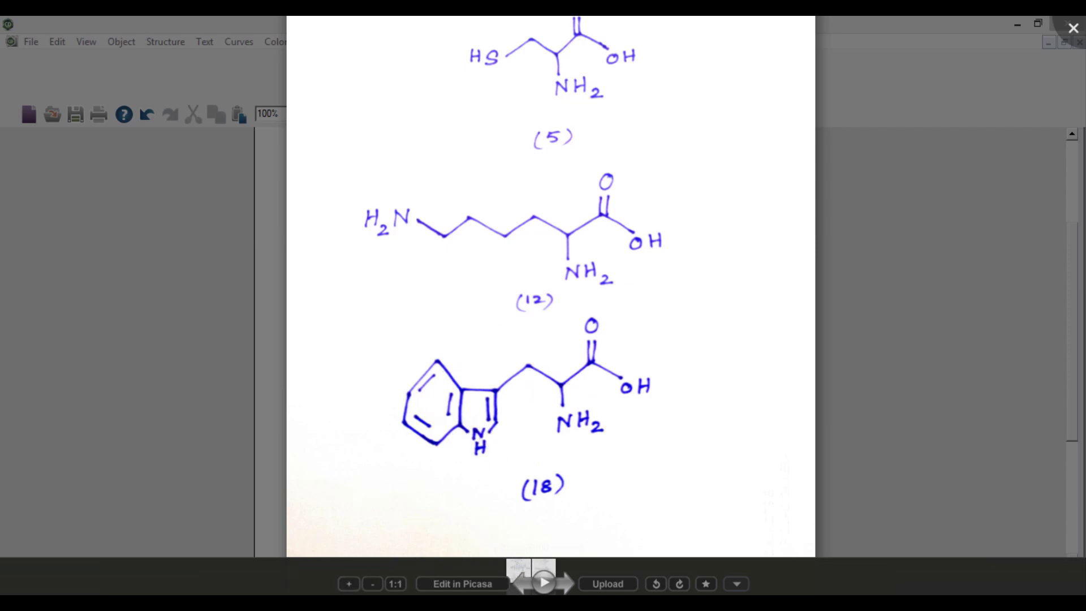
{"action": "mouse_move", "coordinate": [310, 600]}
{"action": "left_click", "coordinate": [318, 547]}
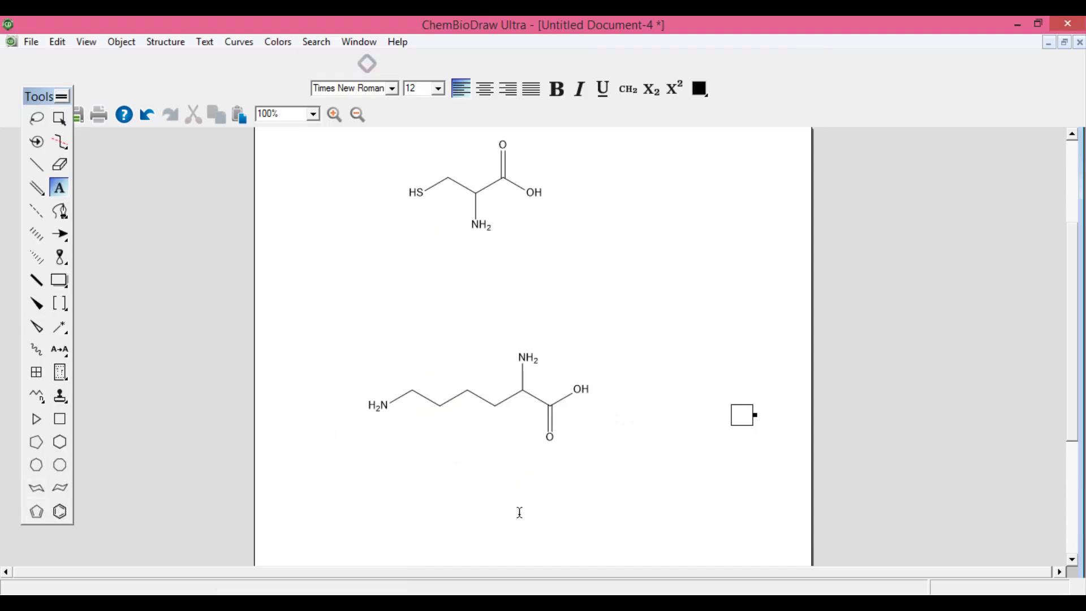
Below lysine, draw a benzene ring with a five-membered ring fused onto it.
{"action": "scroll", "coordinate": [515, 509], "scroll_direction": "down", "scroll_amount": 3}
{"action": "scroll", "coordinate": [439, 504], "scroll_direction": "down", "scroll_amount": 1}
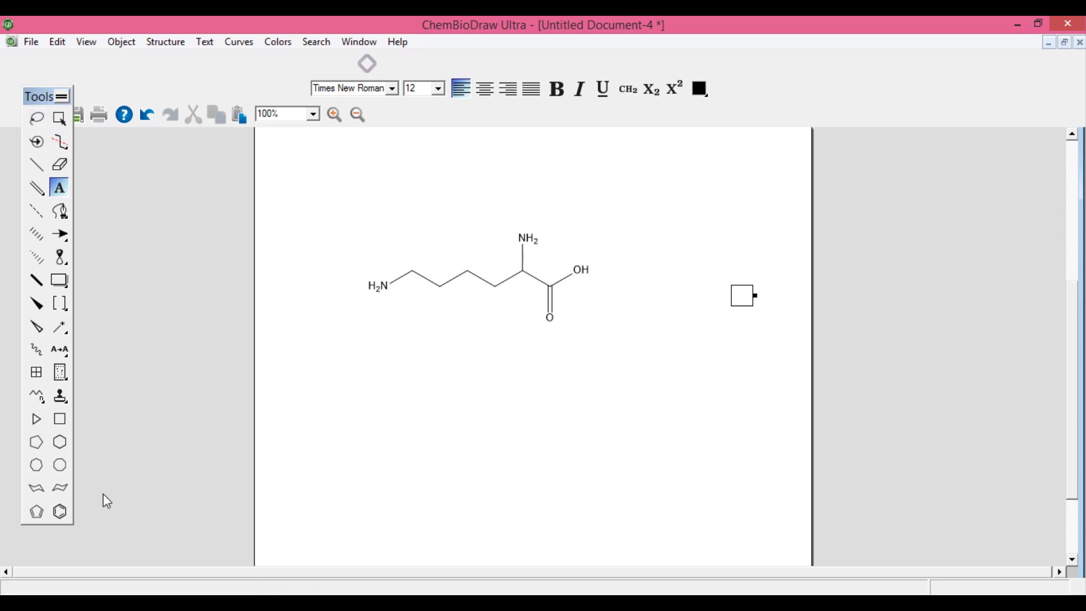
{"action": "left_click", "coordinate": [60, 512]}
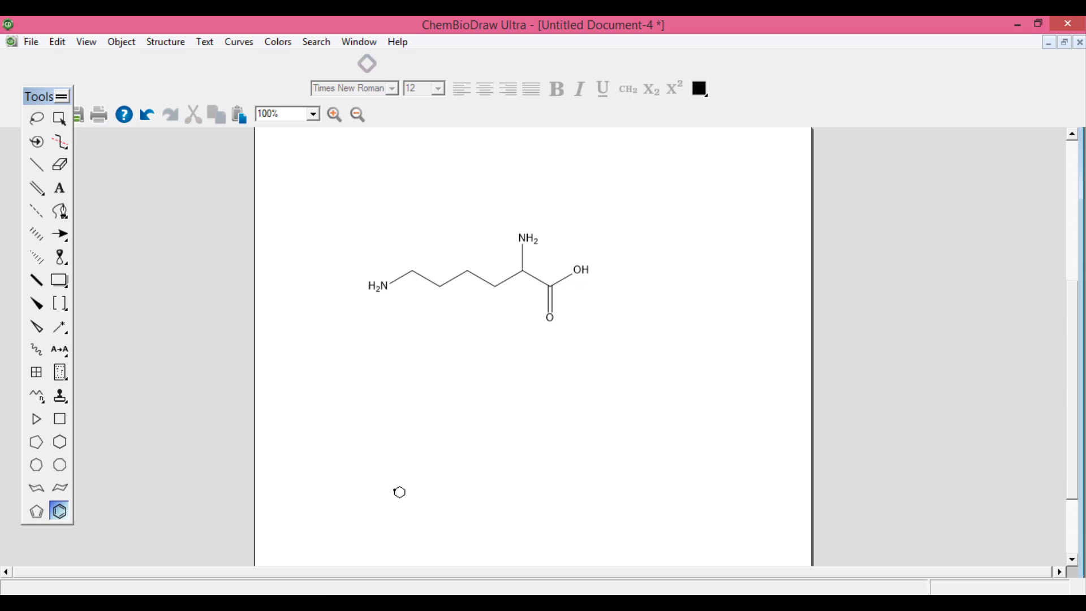
{"action": "left_click", "coordinate": [400, 492]}
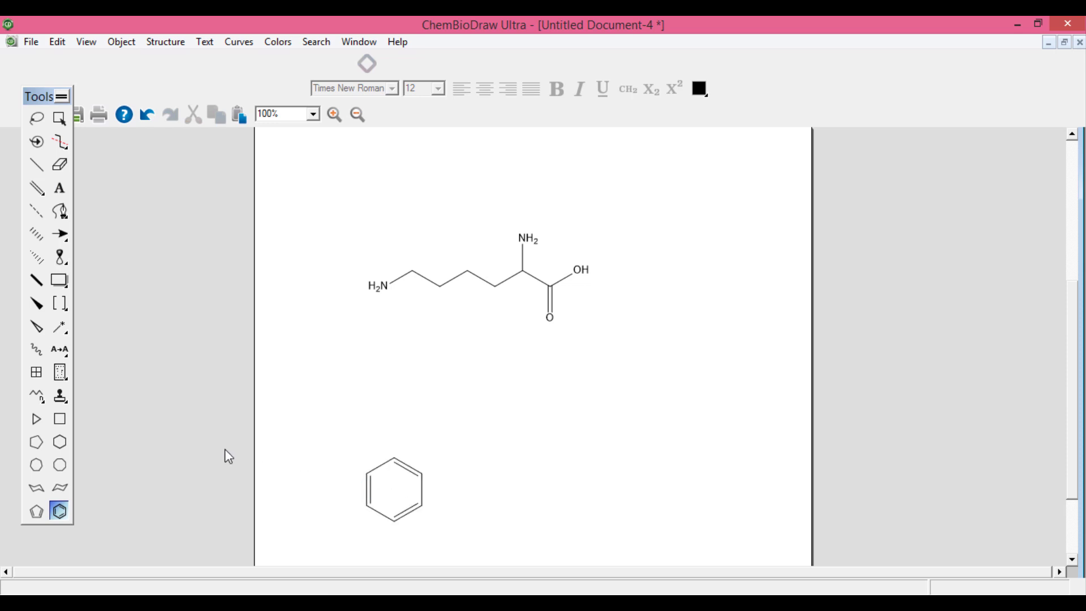
{"action": "left_click", "coordinate": [40, 513]}
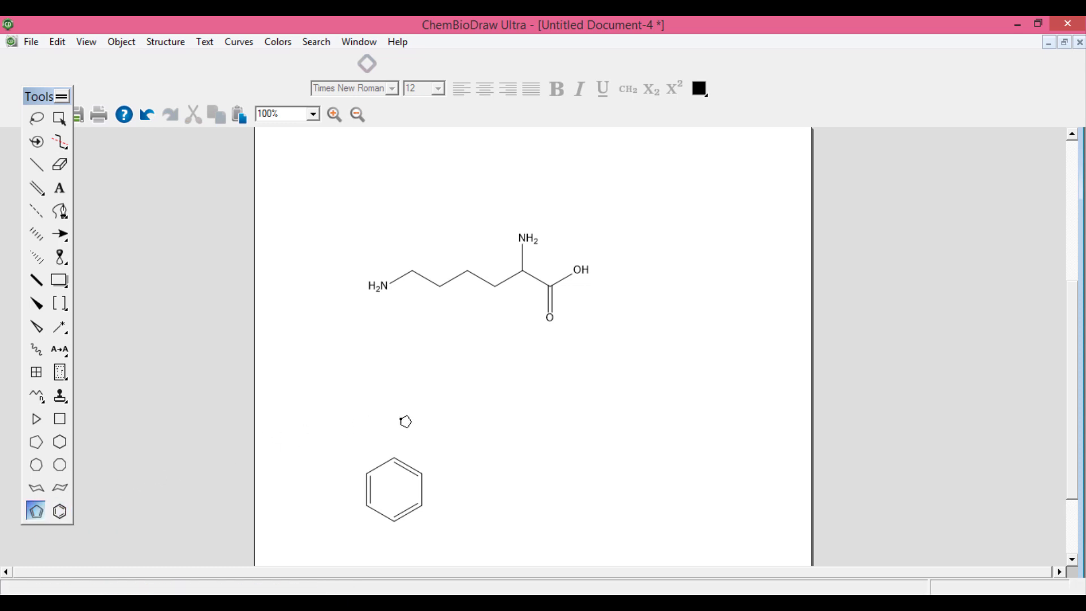
{"action": "left_click", "coordinate": [410, 462]}
Draw a branched carbon side chain off the five-membered ring.
{"action": "left_click", "coordinate": [39, 165]}
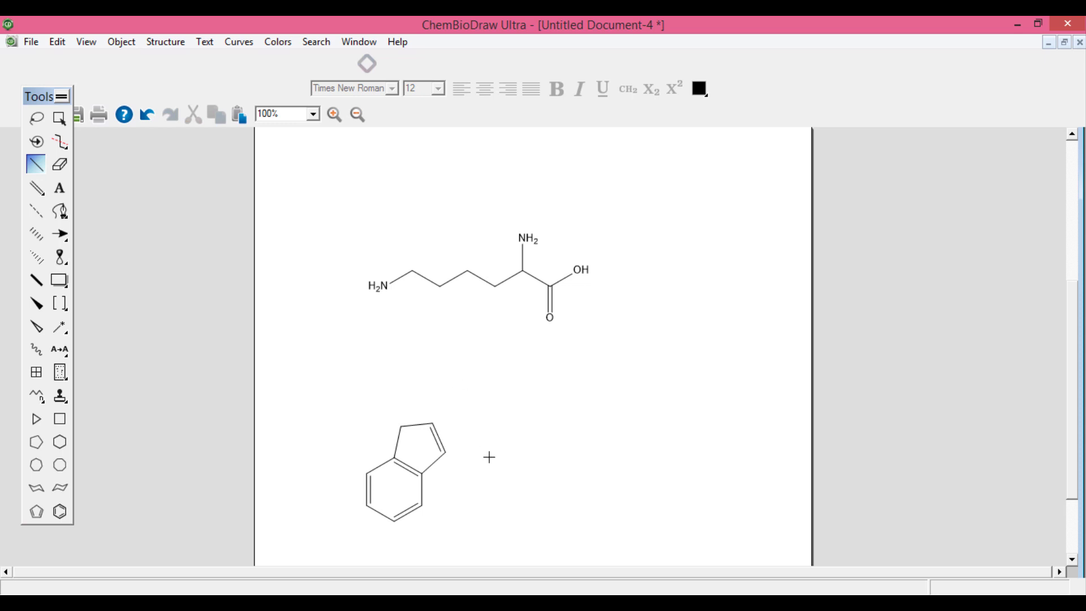
{"action": "left_click", "coordinate": [444, 453]}
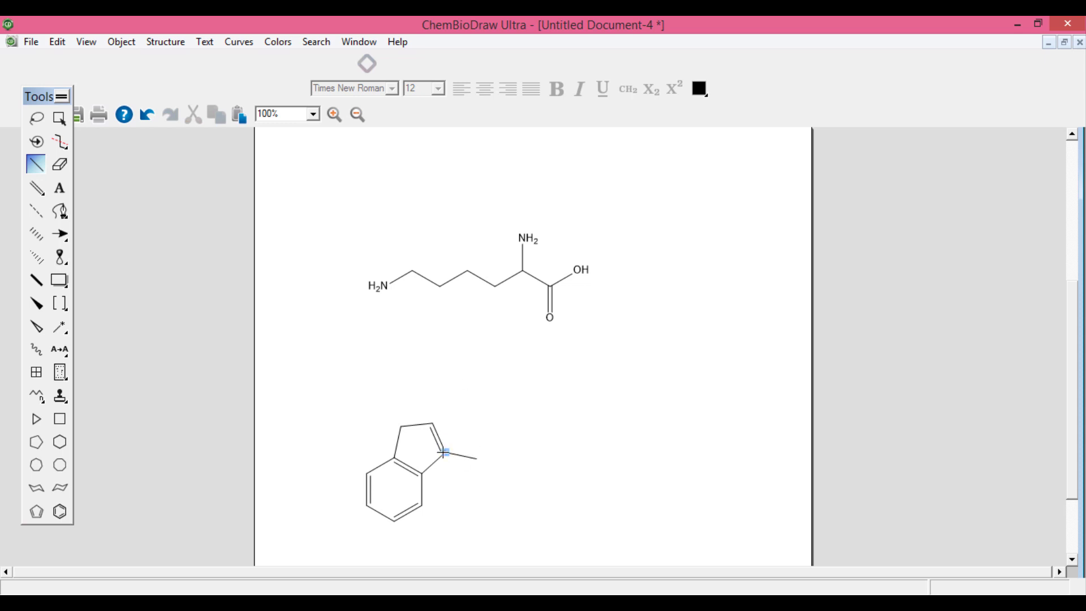
{"action": "left_click", "coordinate": [475, 459]}
{"action": "left_click", "coordinate": [496, 435]}
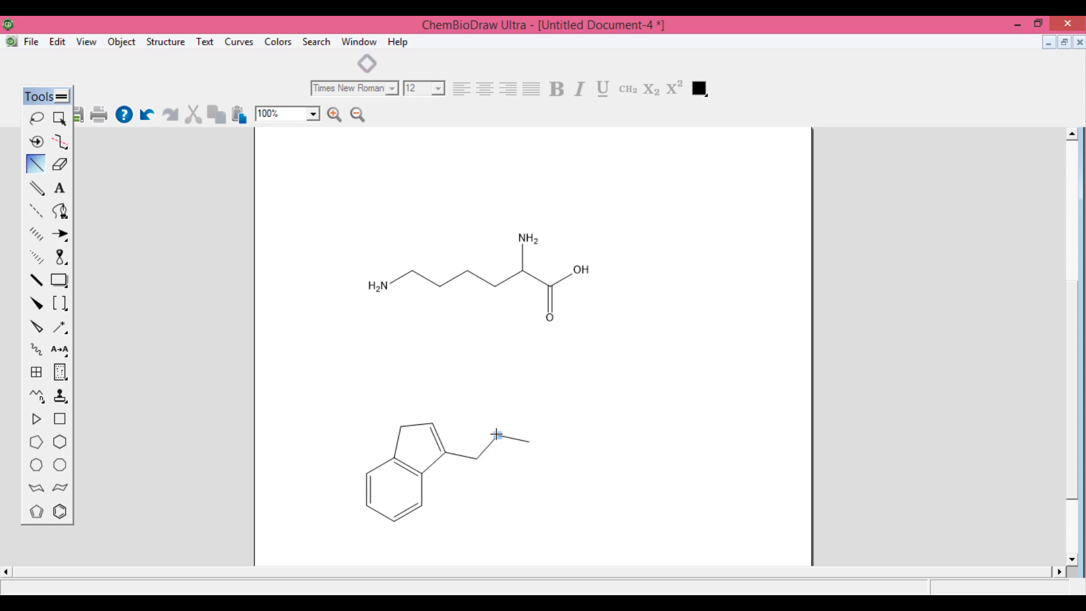
{"action": "left_click", "coordinate": [528, 441]}
{"action": "left_click", "coordinate": [497, 435]}
{"action": "left_click", "coordinate": [60, 193]}
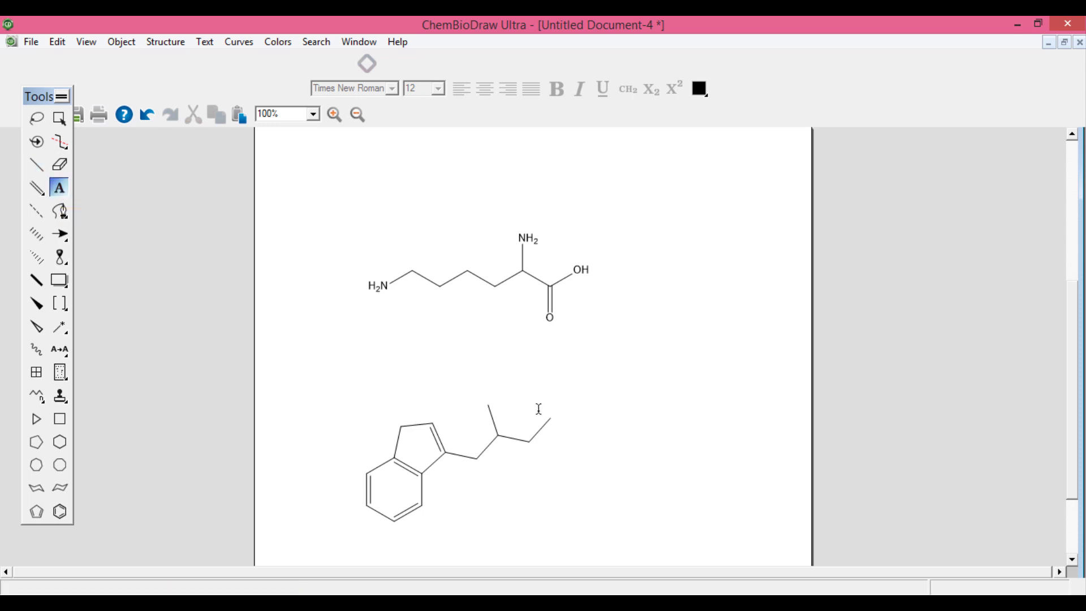
Label the branch tip NH2 and add a C=O group on the side-chain carbon.
{"action": "left_click", "coordinate": [489, 405]}
{"action": "type", "text": "NH"}
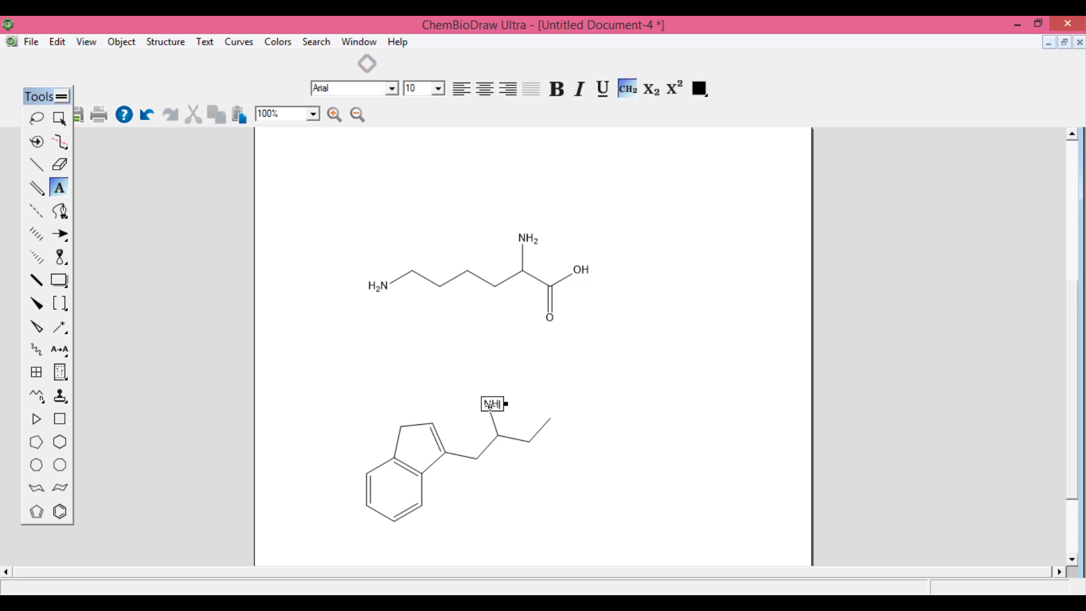
{"action": "type", "text": "2"}
{"action": "left_click", "coordinate": [196, 331]}
{"action": "left_click", "coordinate": [37, 189]}
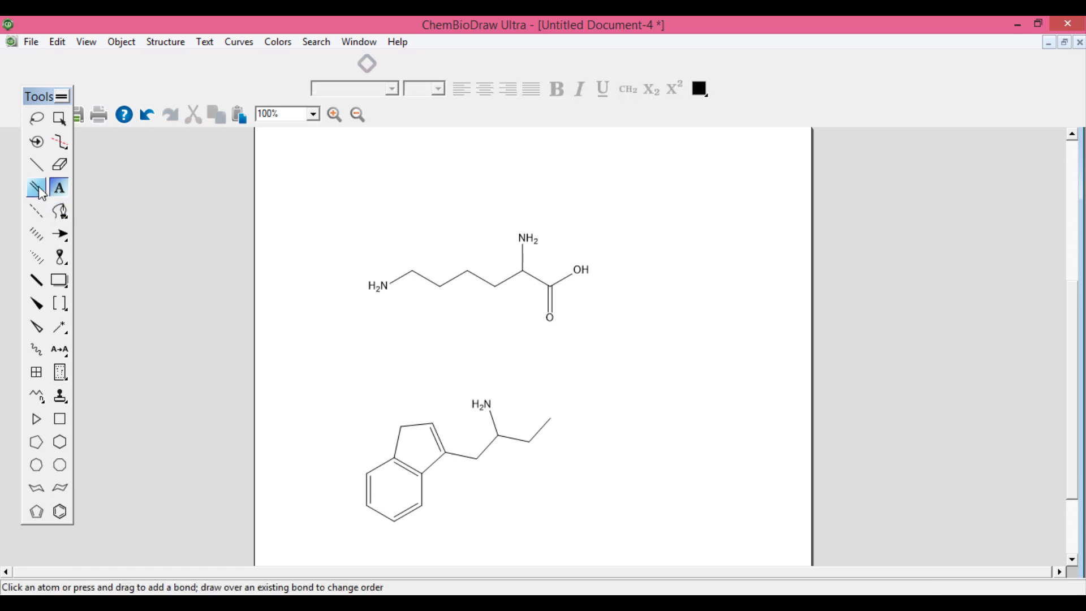
{"action": "left_click", "coordinate": [529, 442]}
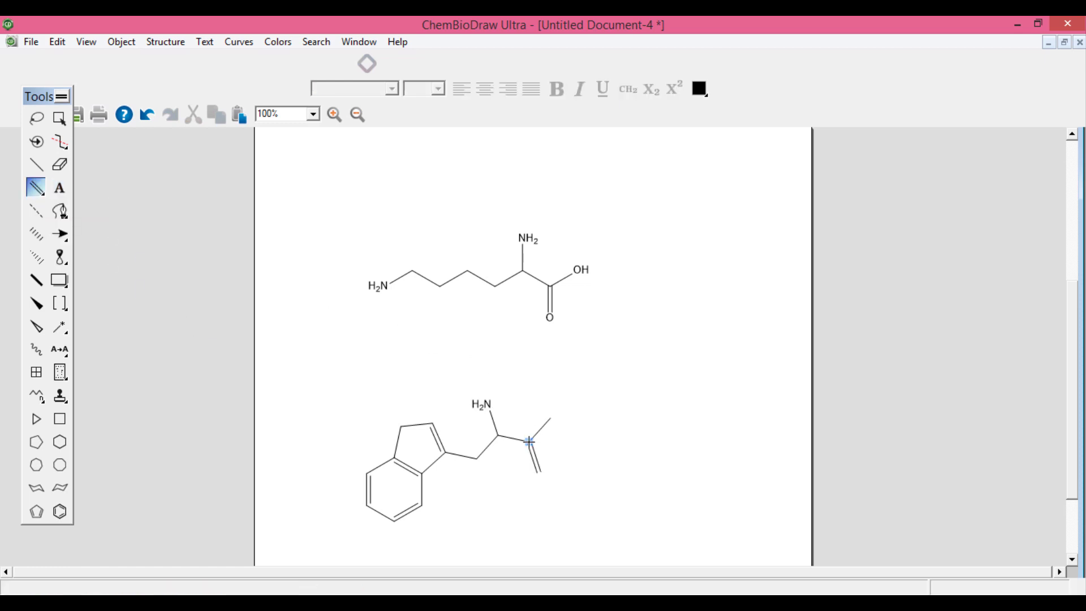
{"action": "left_click", "coordinate": [60, 187]}
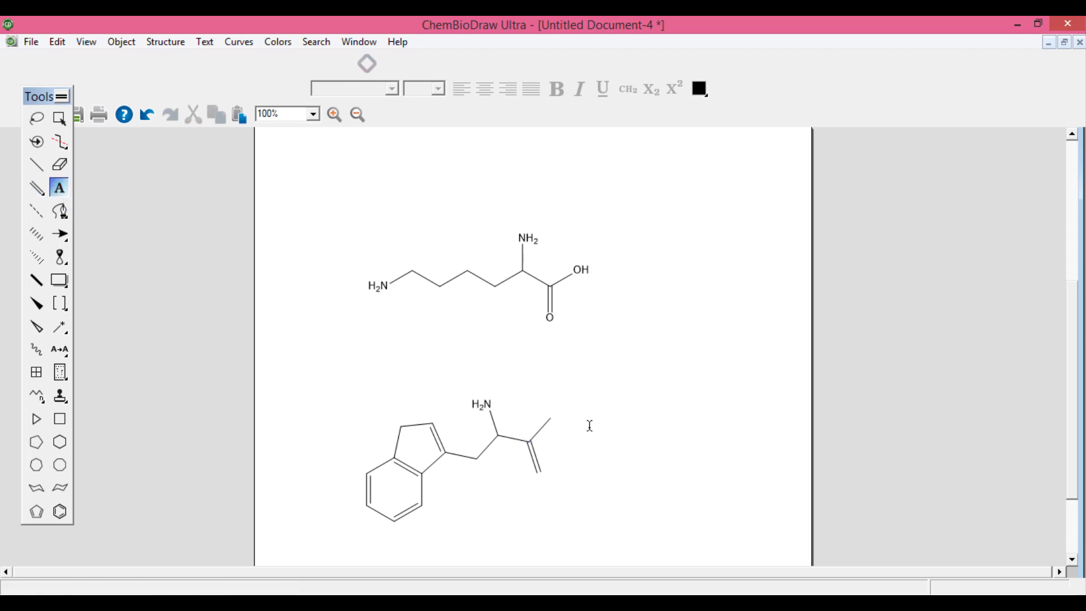
{"action": "left_click", "coordinate": [539, 473]}
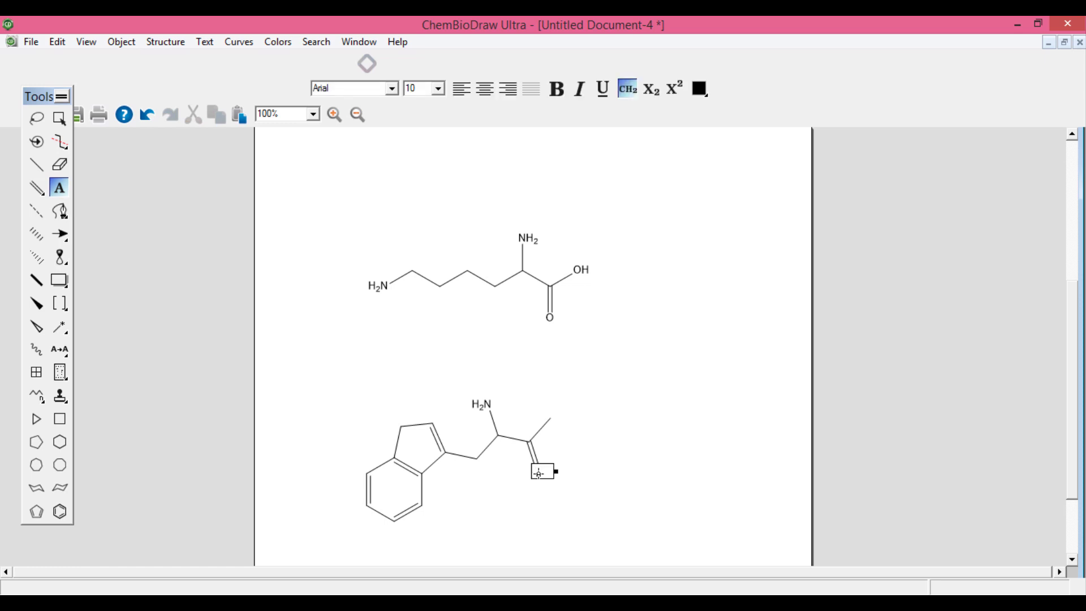
{"action": "type", "text": "O"}
Label the chain end OH and the ring's top-left atom NH.
{"action": "left_click", "coordinate": [551, 418]}
{"action": "type", "text": "OH"}
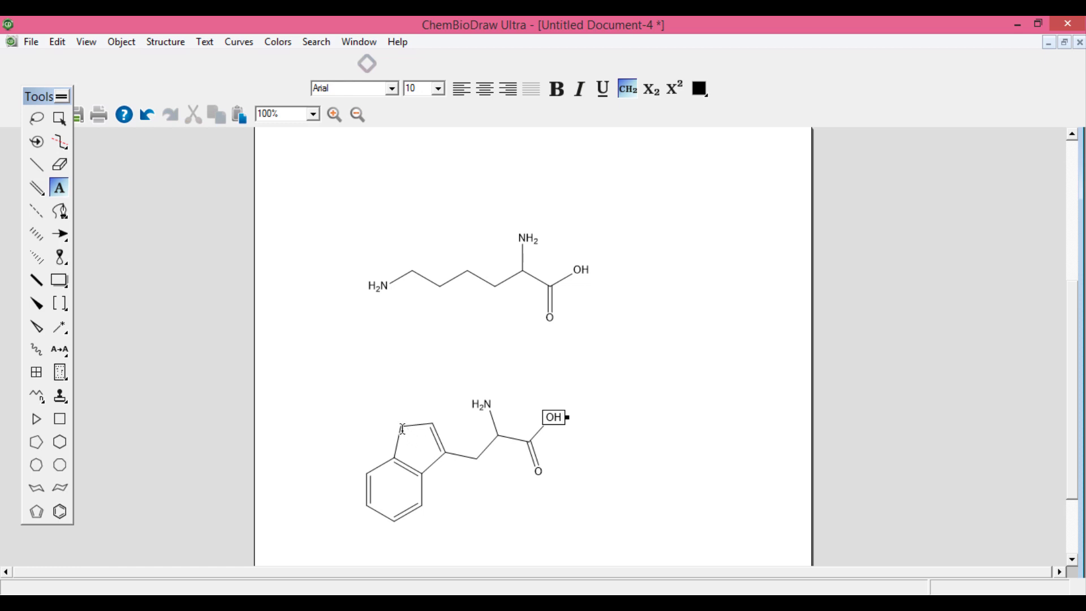
{"action": "left_click", "coordinate": [400, 428]}
{"action": "type", "text": "NH"}
{"action": "left_click", "coordinate": [726, 447]}
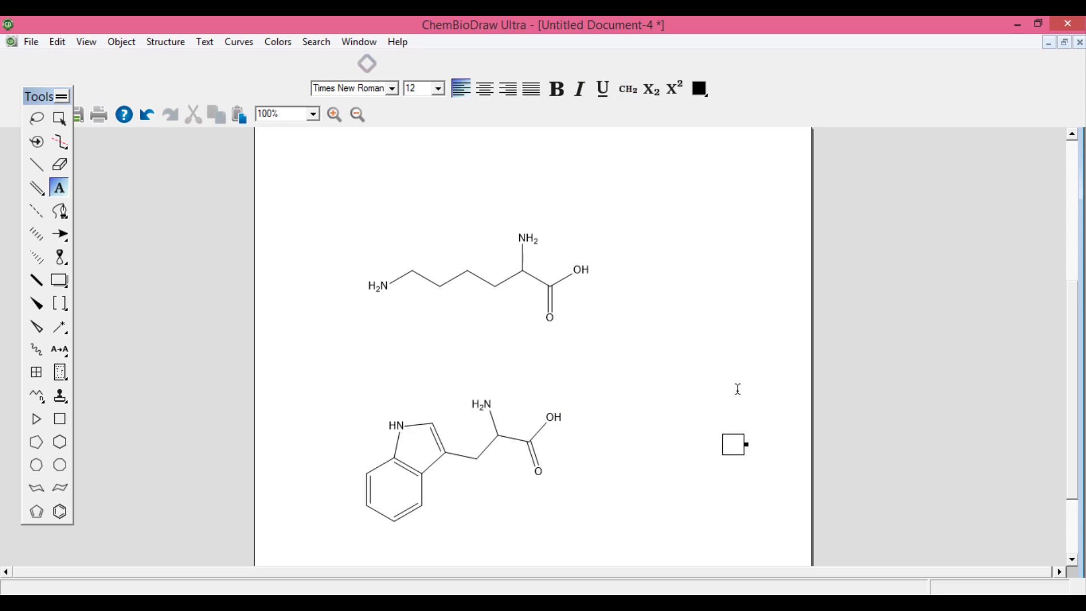
Scroll up and marquee-select the whole cysteine structure at the top of the page.
{"action": "scroll", "coordinate": [738, 388], "scroll_direction": "up", "scroll_amount": 5}
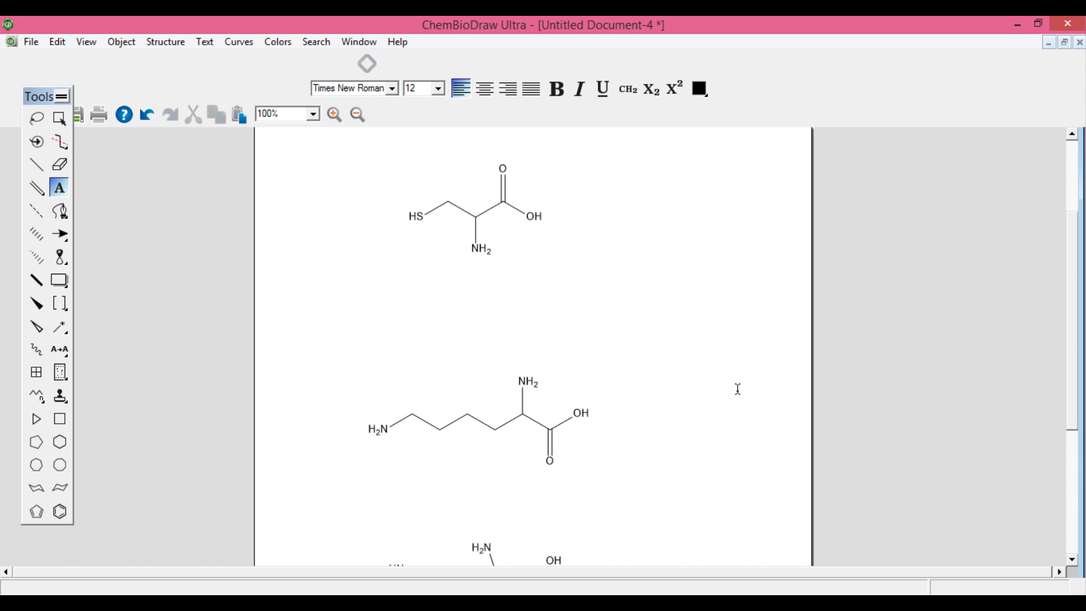
{"action": "scroll", "coordinate": [737, 389], "scroll_direction": "up", "scroll_amount": 3}
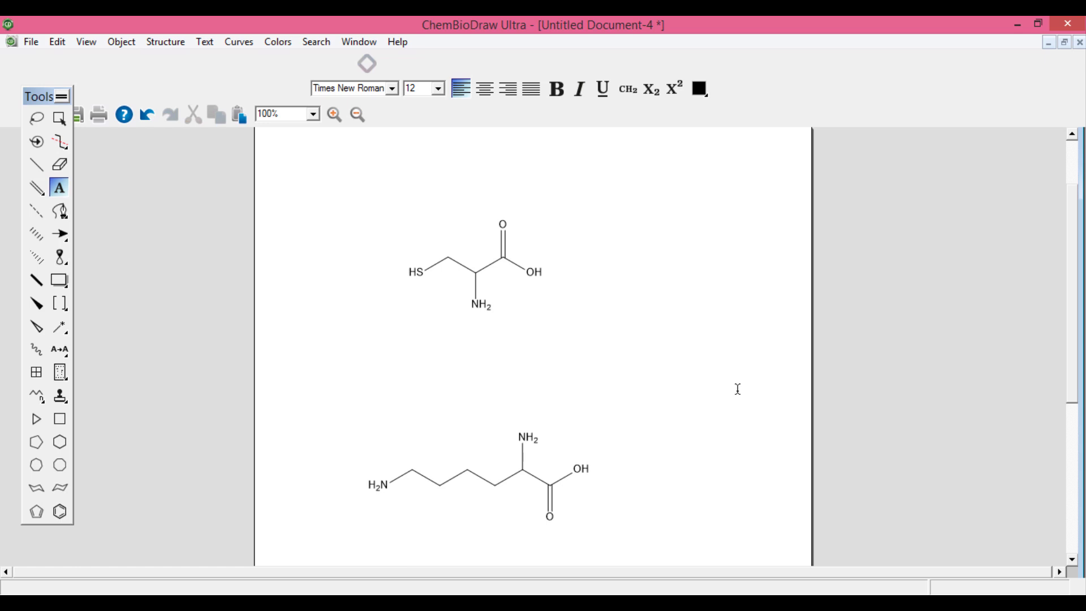
{"action": "left_click", "coordinate": [167, 44]}
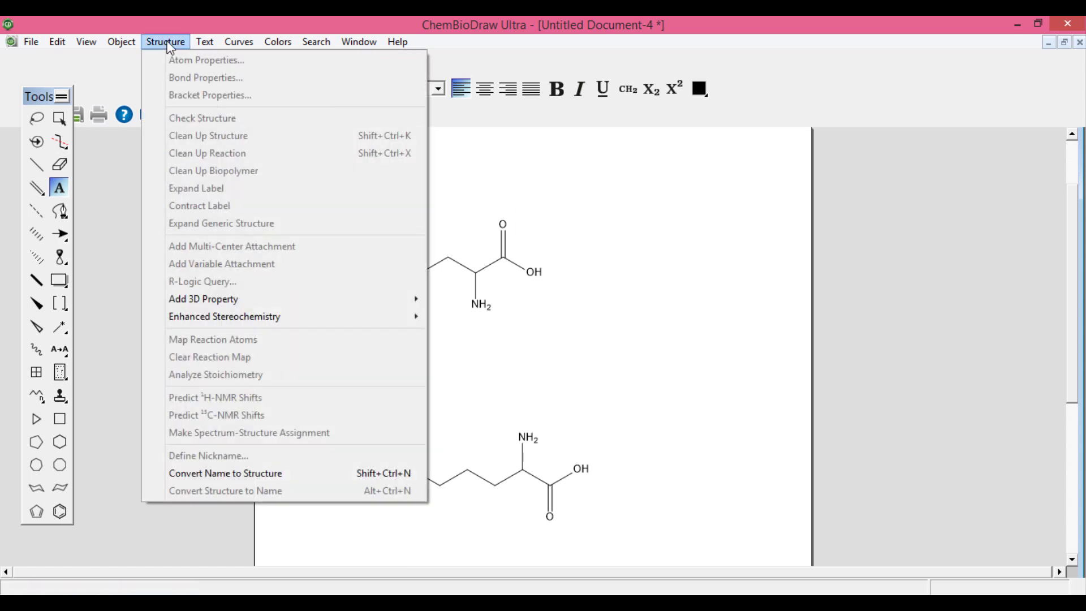
{"action": "left_click", "coordinate": [477, 193]}
{"action": "left_click", "coordinate": [478, 189]}
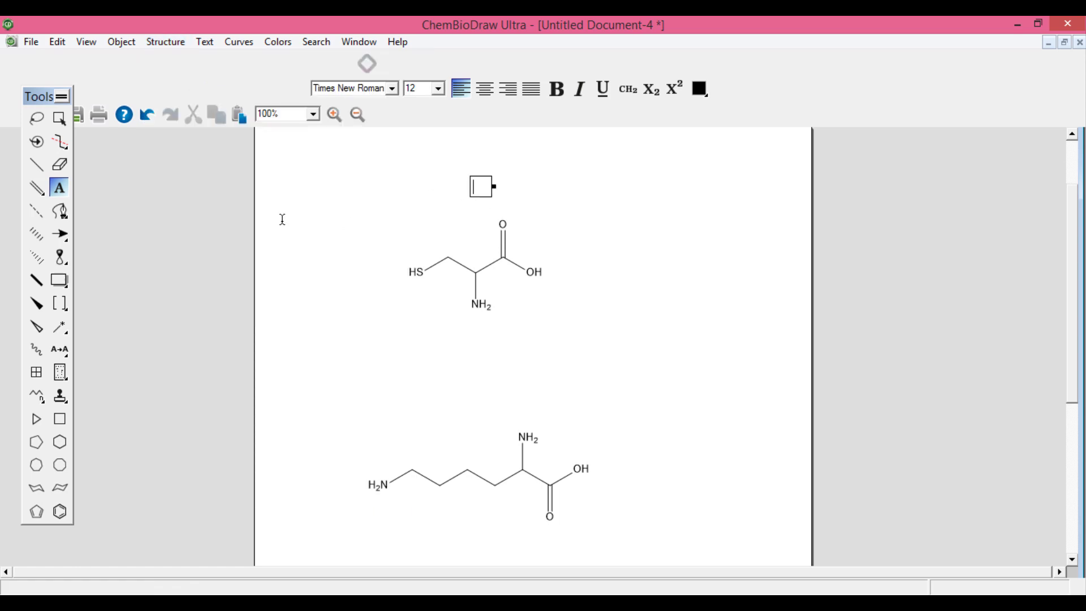
{"action": "left_click", "coordinate": [59, 120]}
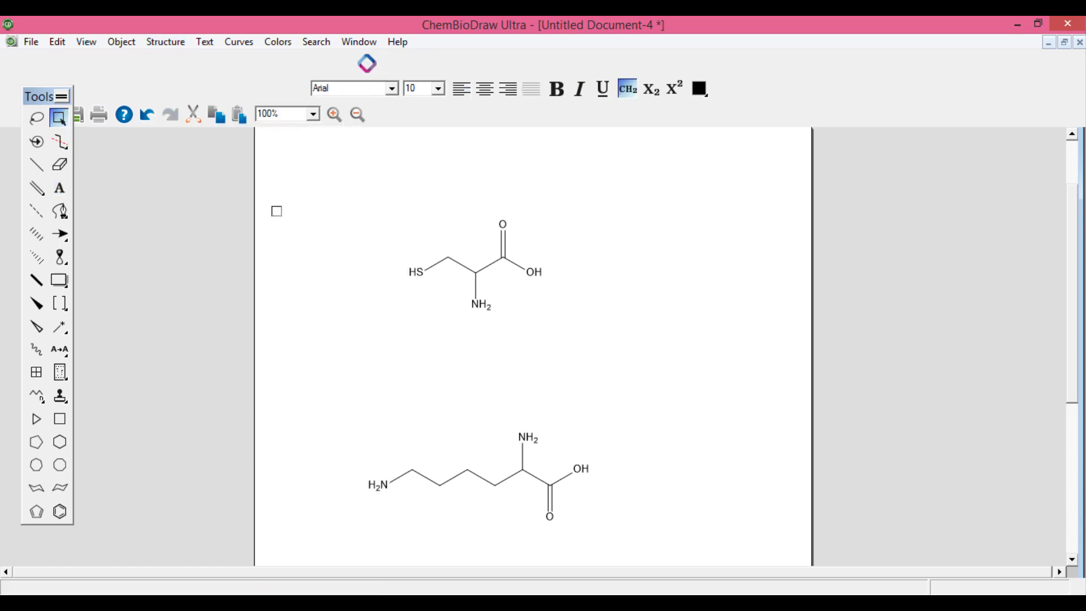
{"action": "left_click_drag", "start_coordinate": [395, 181], "coordinate": [562, 337]}
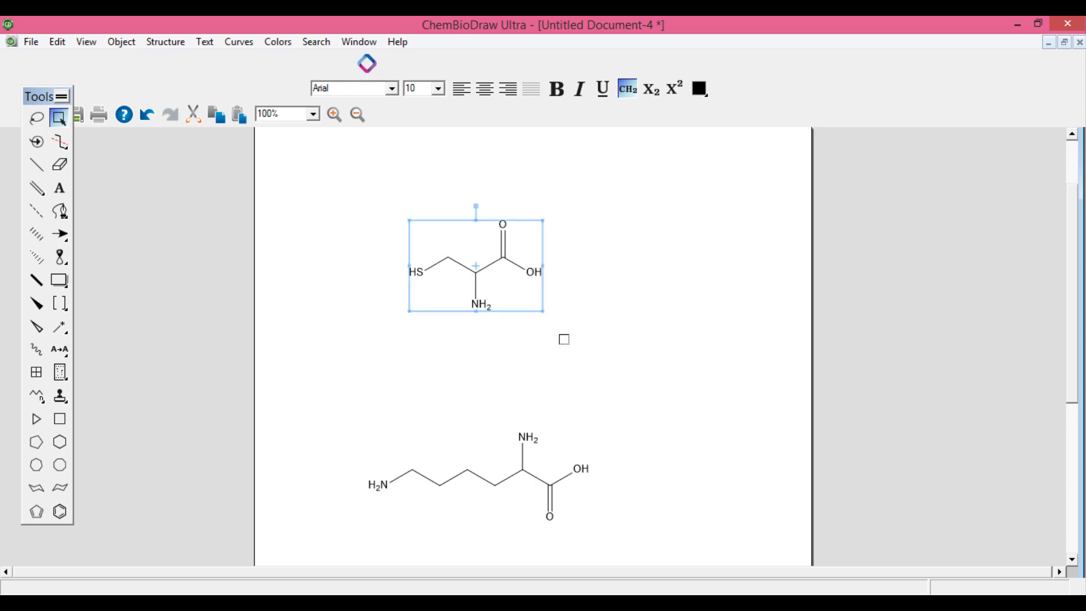
{"action": "left_click", "coordinate": [170, 44]}
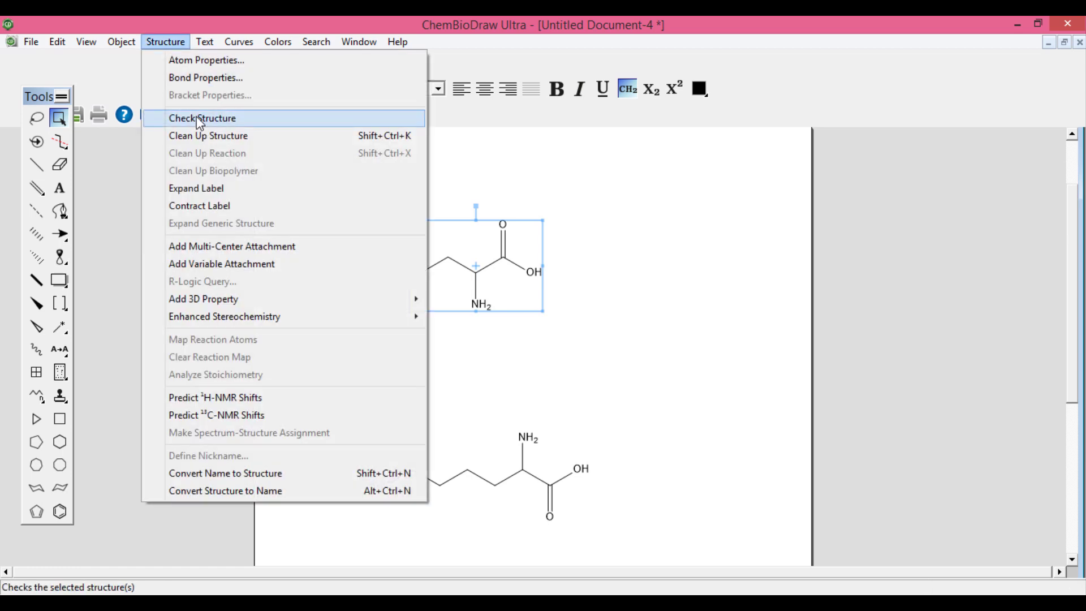
{"action": "left_click", "coordinate": [247, 114]}
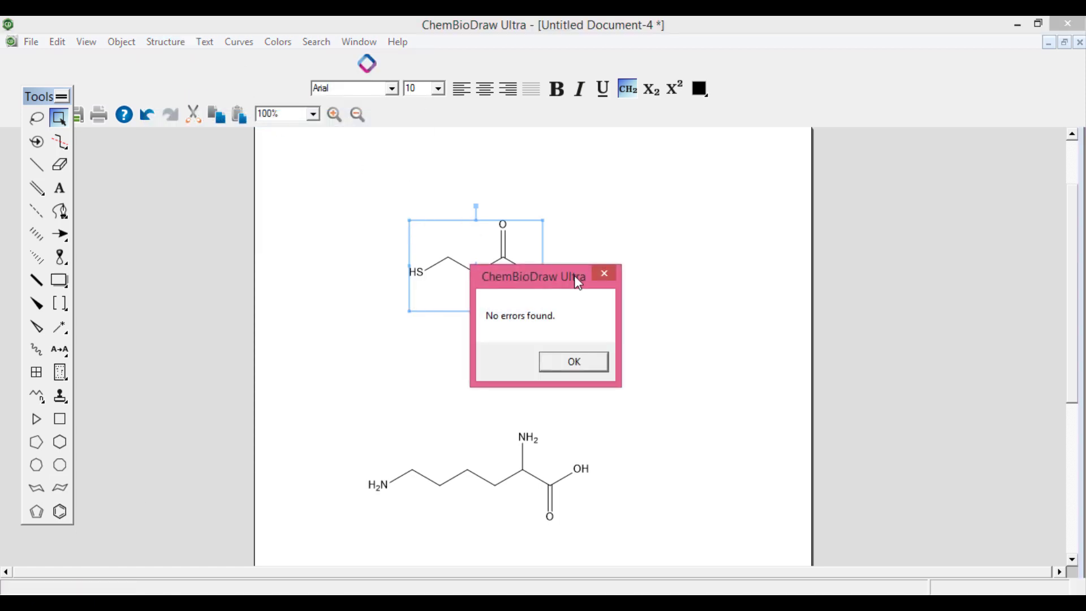
{"action": "left_click", "coordinate": [574, 362]}
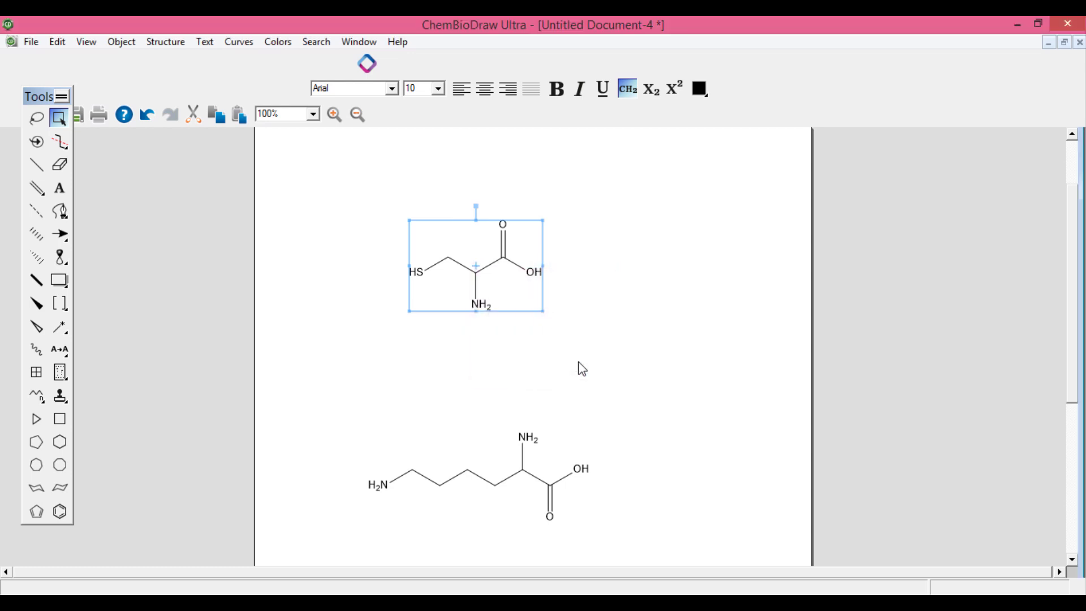
Generate the name 'cysteine' via Convert Structure to Name and review the three structures.
{"action": "left_click", "coordinate": [165, 42]}
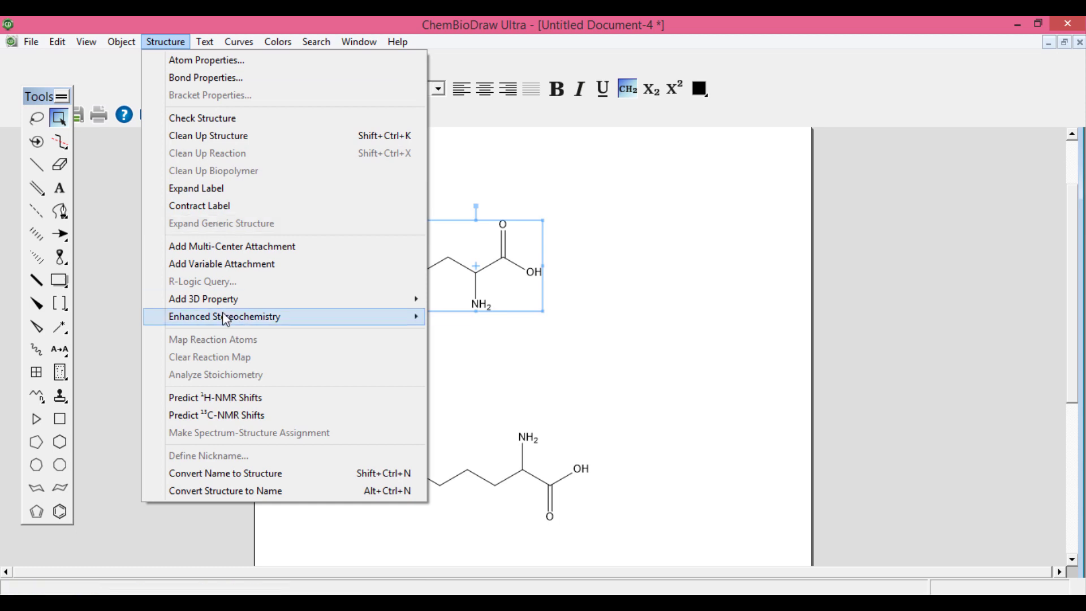
{"action": "left_click", "coordinate": [239, 489]}
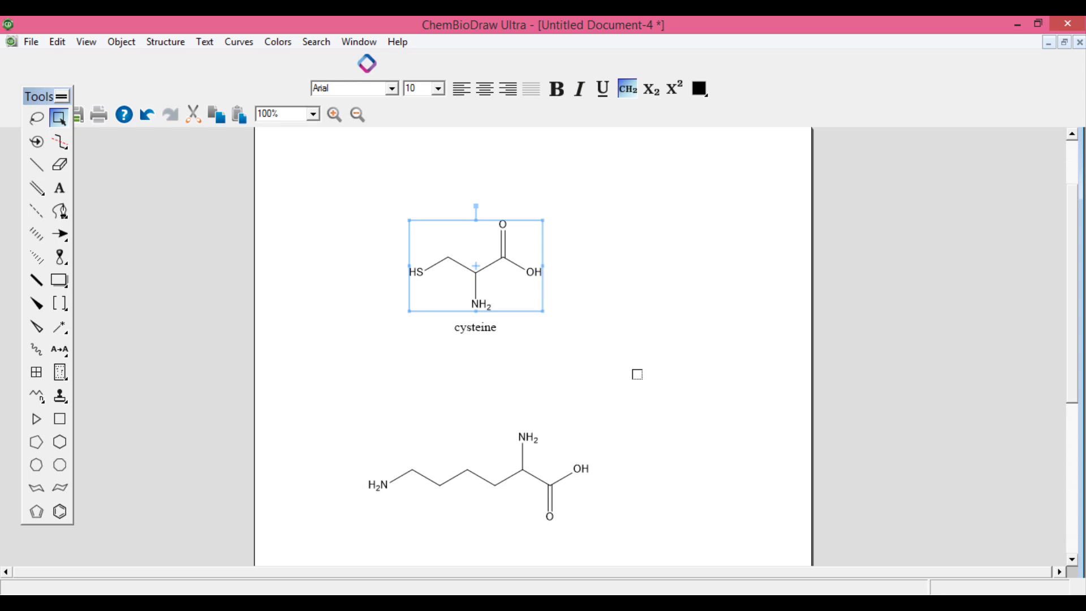
{"action": "scroll", "coordinate": [637, 375], "scroll_direction": "down", "scroll_amount": 2}
{"action": "scroll", "coordinate": [636, 374], "scroll_direction": "down", "scroll_amount": 2}
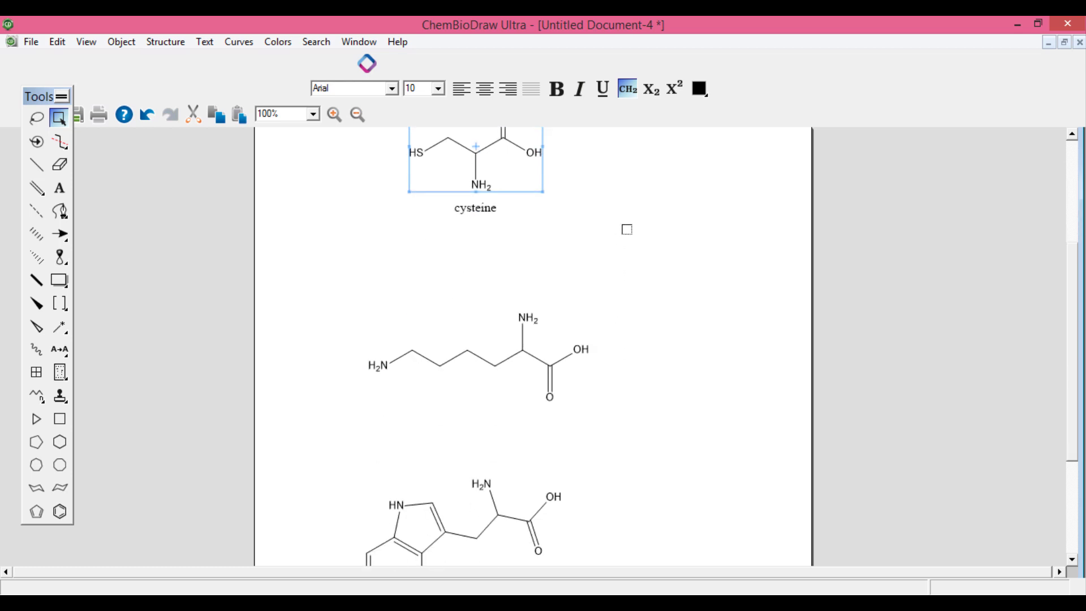
{"action": "scroll", "coordinate": [625, 228], "scroll_direction": "down", "scroll_amount": 2}
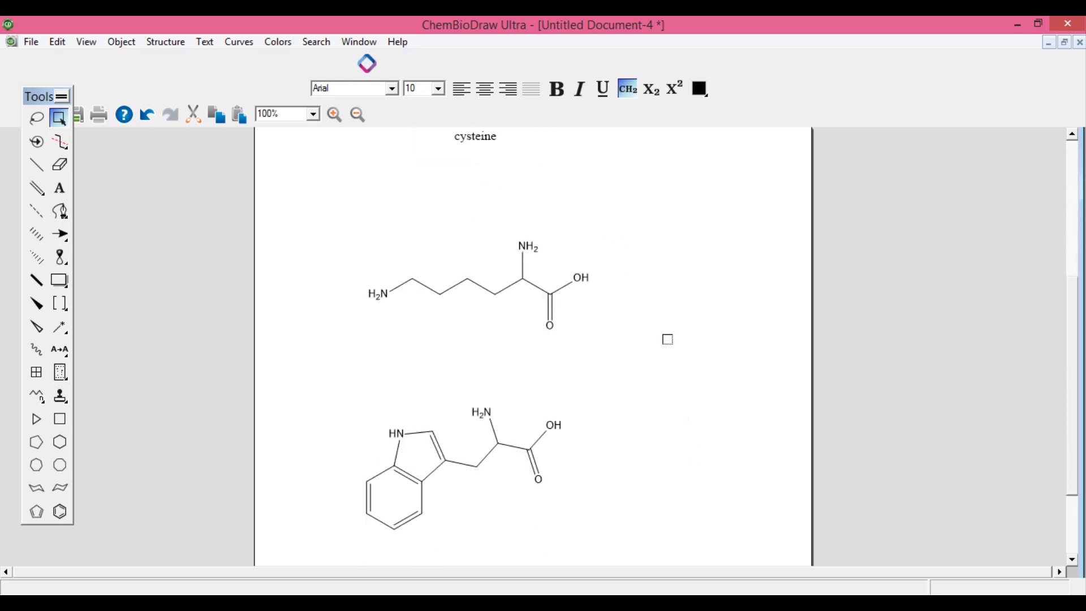
{"action": "scroll", "coordinate": [667, 326], "scroll_direction": "up", "scroll_amount": 5}
{"action": "scroll", "coordinate": [668, 326], "scroll_direction": "up", "scroll_amount": 4}
{"action": "scroll", "coordinate": [667, 326], "scroll_direction": "down", "scroll_amount": 5}
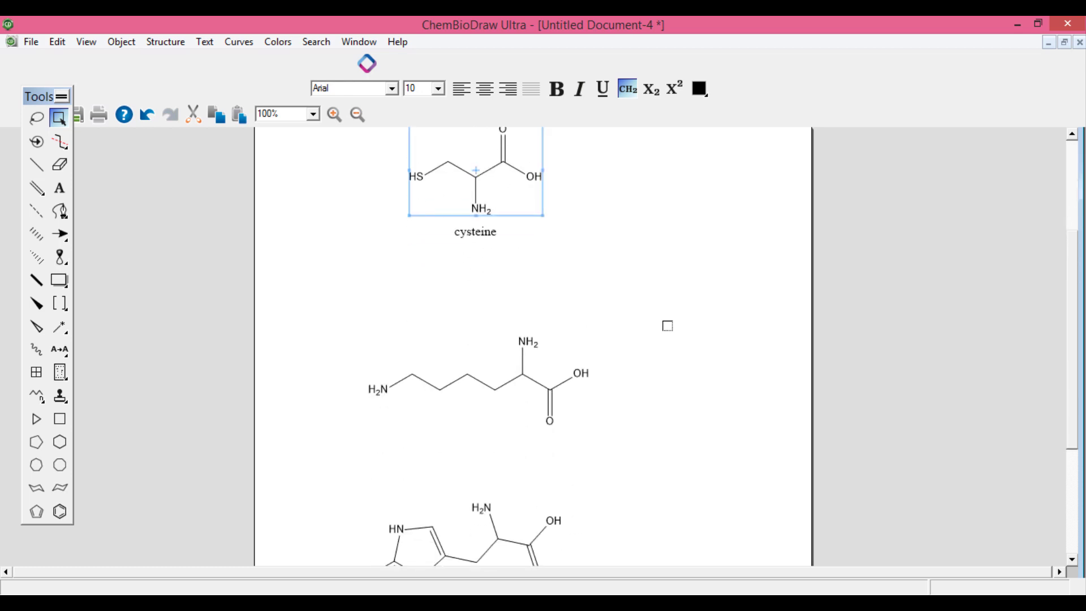
{"action": "scroll", "coordinate": [667, 325], "scroll_direction": "up", "scroll_amount": 3}
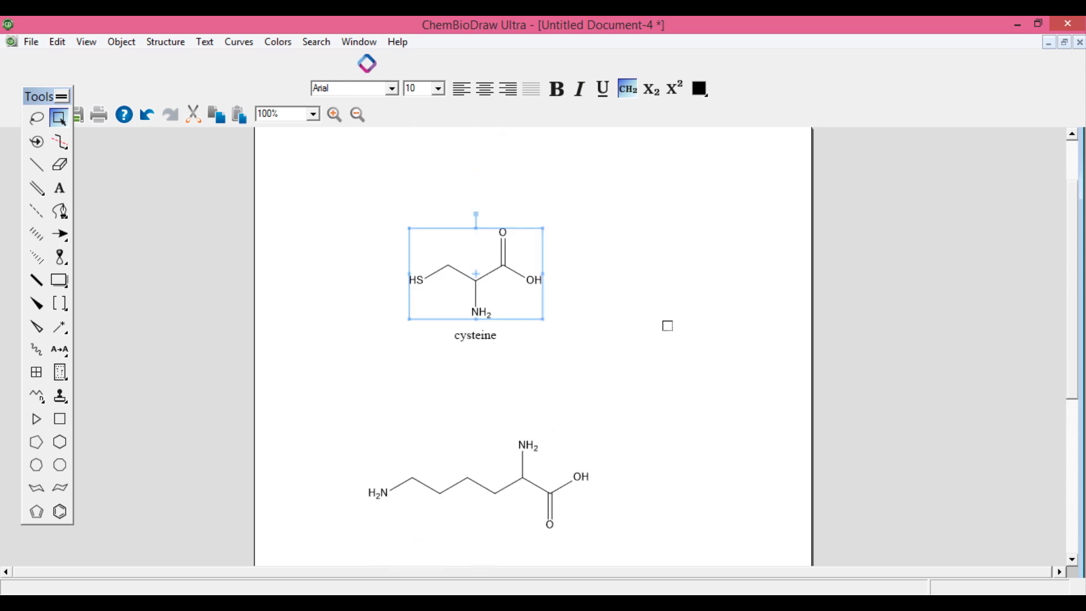
{"action": "scroll", "coordinate": [667, 326], "scroll_direction": "down", "scroll_amount": 1}
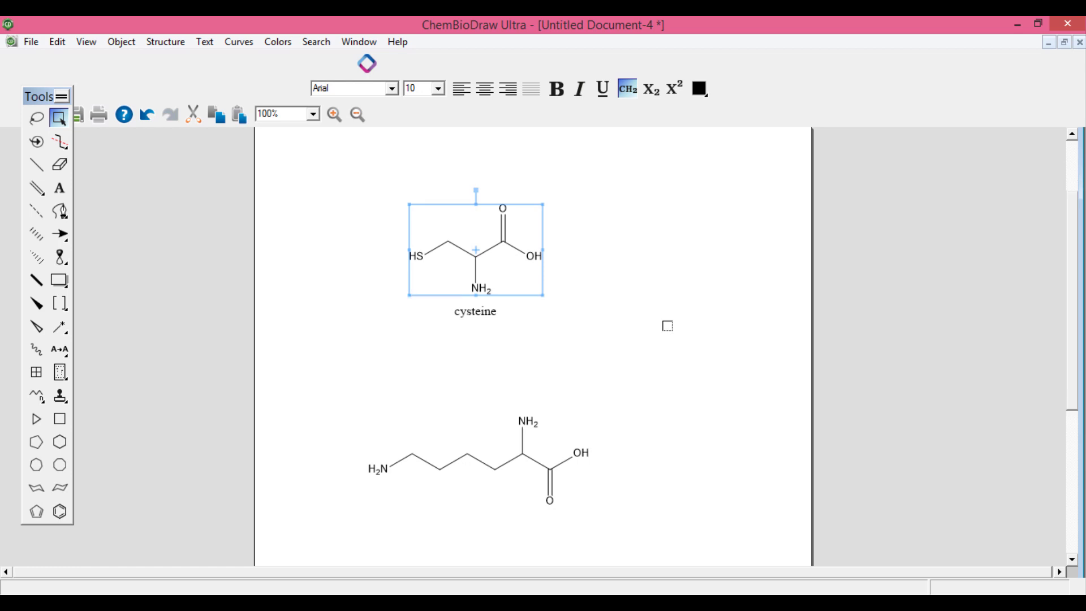
{"action": "scroll", "coordinate": [667, 326], "scroll_direction": "up", "scroll_amount": 1}
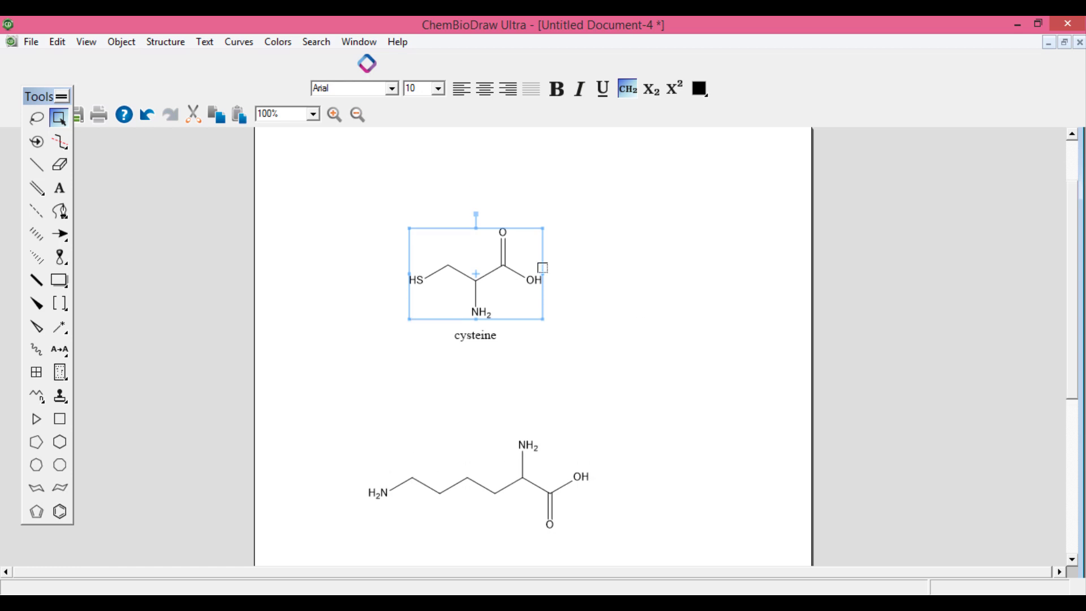
{"action": "left_click", "coordinate": [92, 42]}
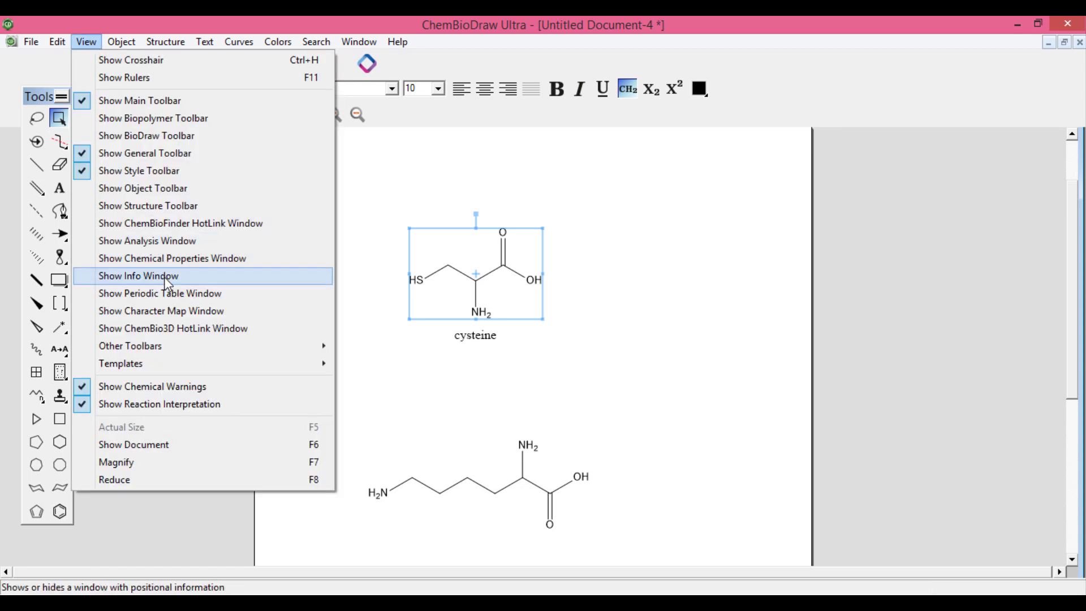
{"action": "left_click", "coordinate": [158, 242]}
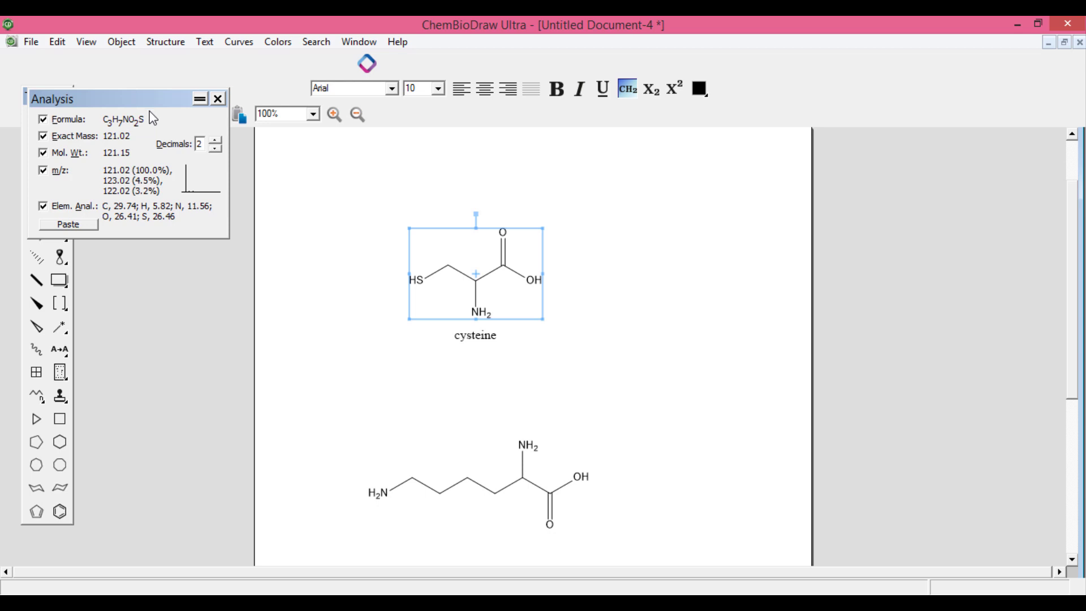
{"action": "left_click", "coordinate": [218, 99]}
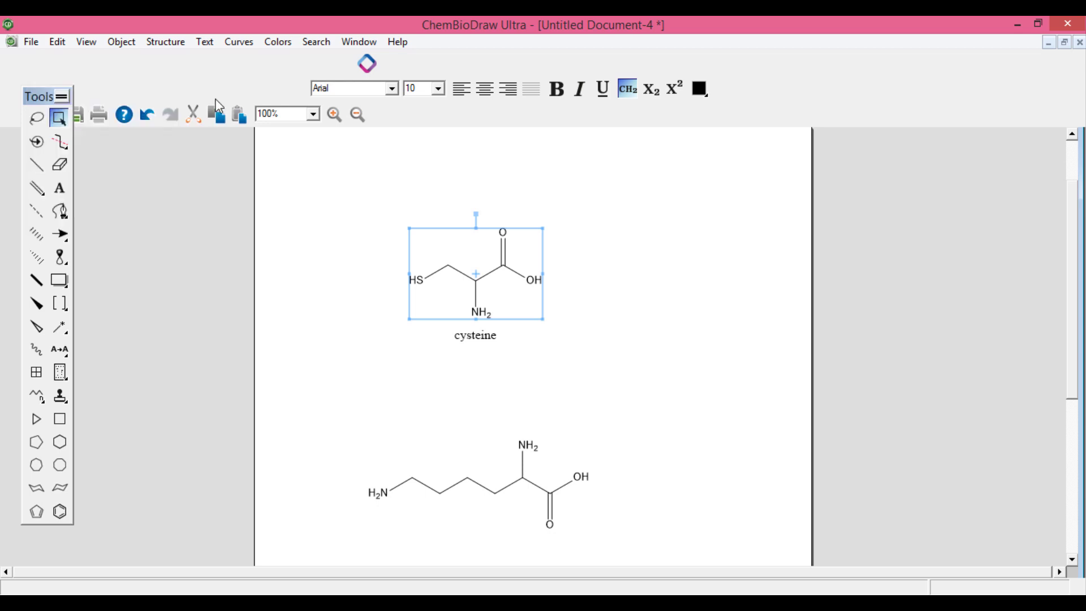
Show the Chemical Properties window: boiling point 548.7 K, melting point 388.39 K, Log P -0.92.
{"action": "left_click", "coordinate": [87, 43]}
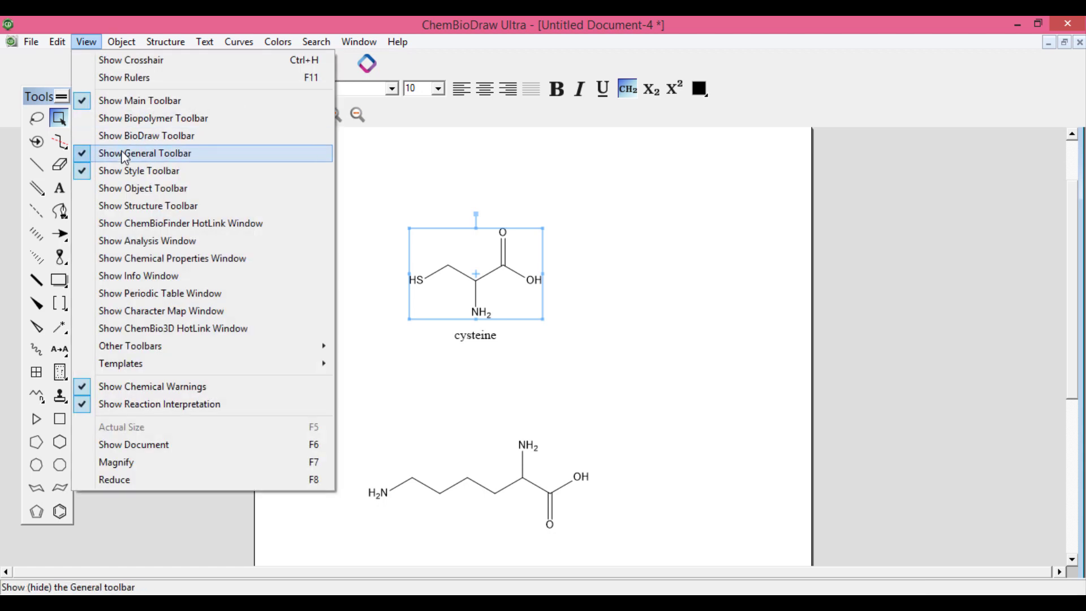
{"action": "left_click", "coordinate": [144, 261]}
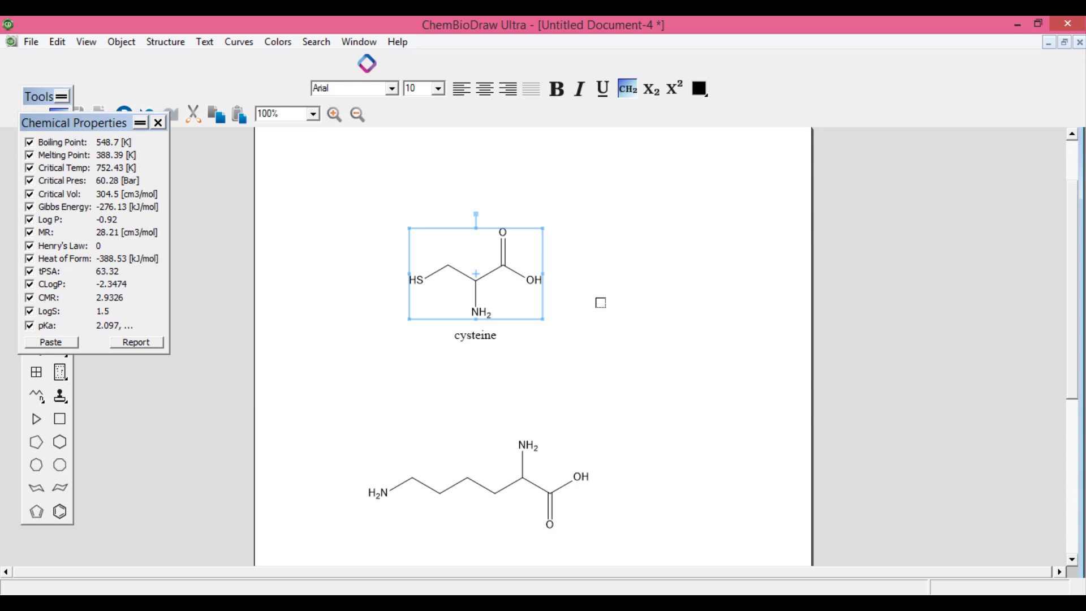
{"action": "scroll", "coordinate": [601, 304], "scroll_direction": "down", "scroll_amount": 5}
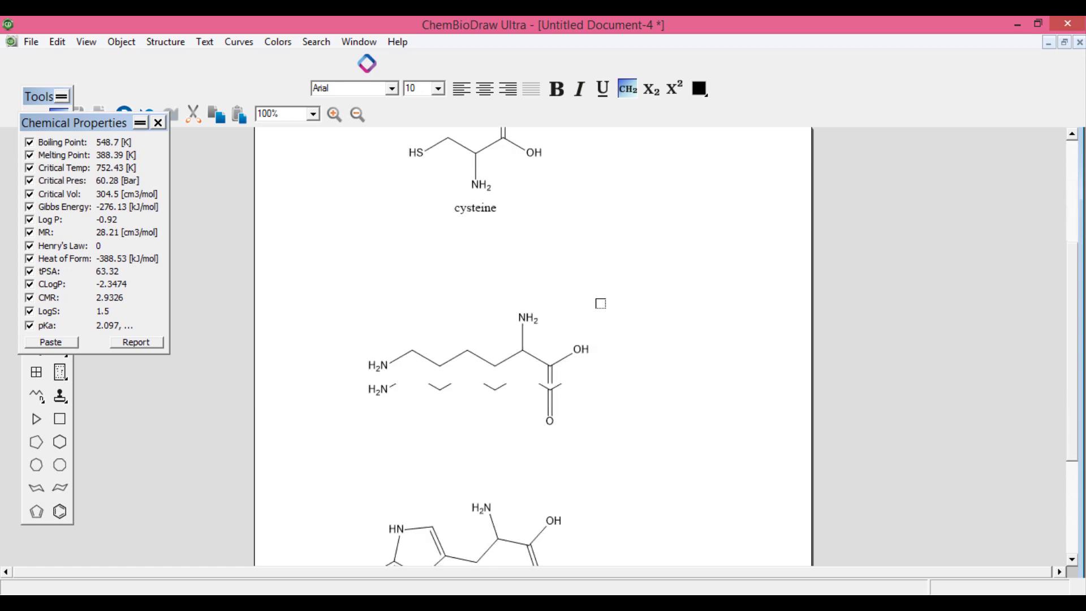
{"action": "scroll", "coordinate": [600, 304], "scroll_direction": "down", "scroll_amount": 4}
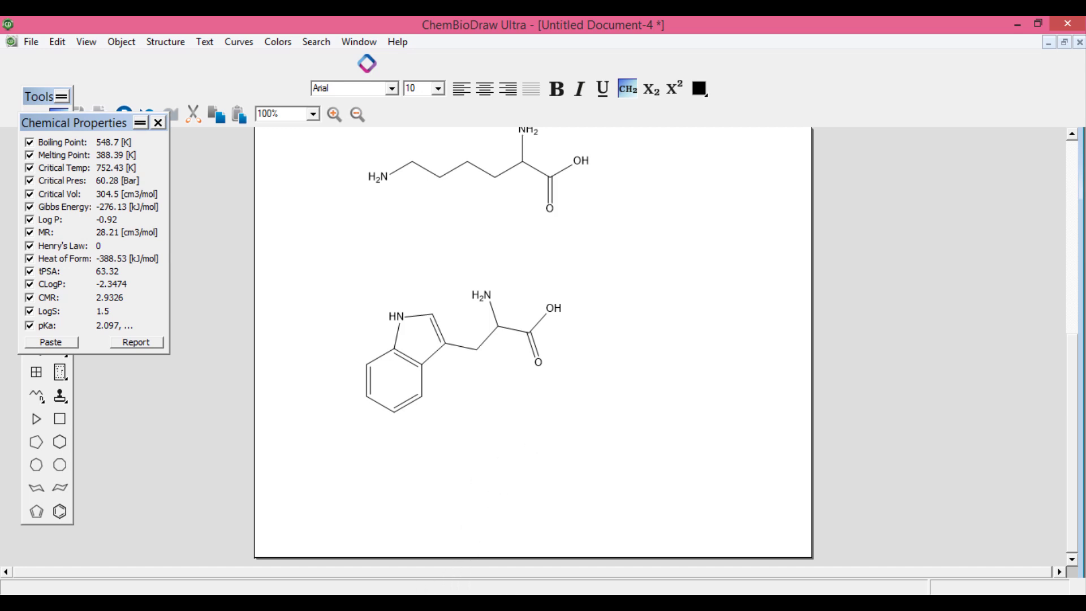
View the handwritten amino-acid sketch photo zoomed out, then advance to the next photo.
{"action": "key", "text": "alt+Tab"}
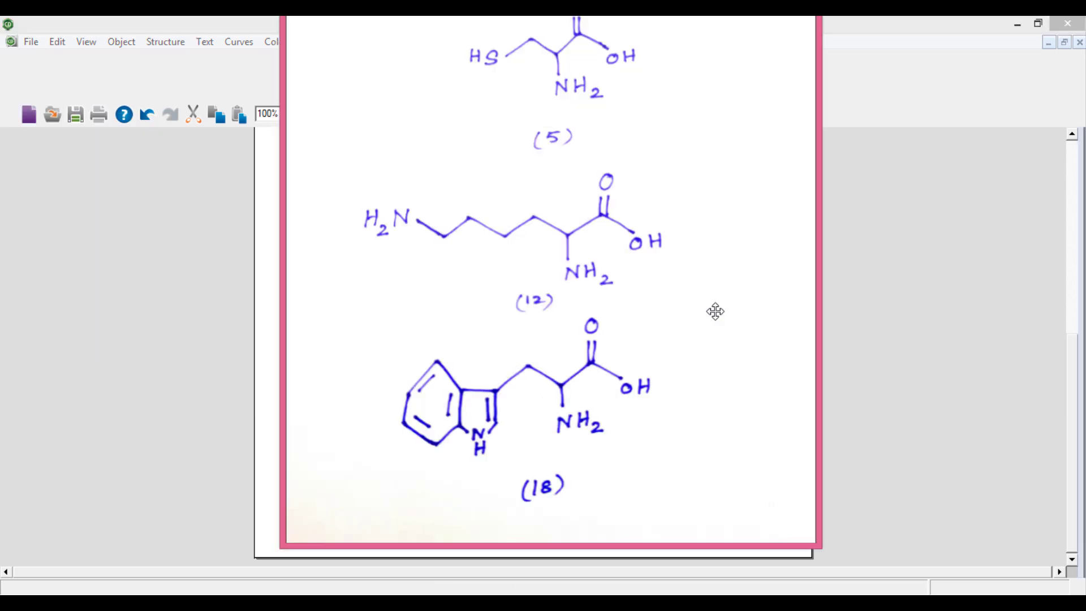
{"action": "scroll", "coordinate": [620, 320], "scroll_direction": "down", "scroll_amount": 1}
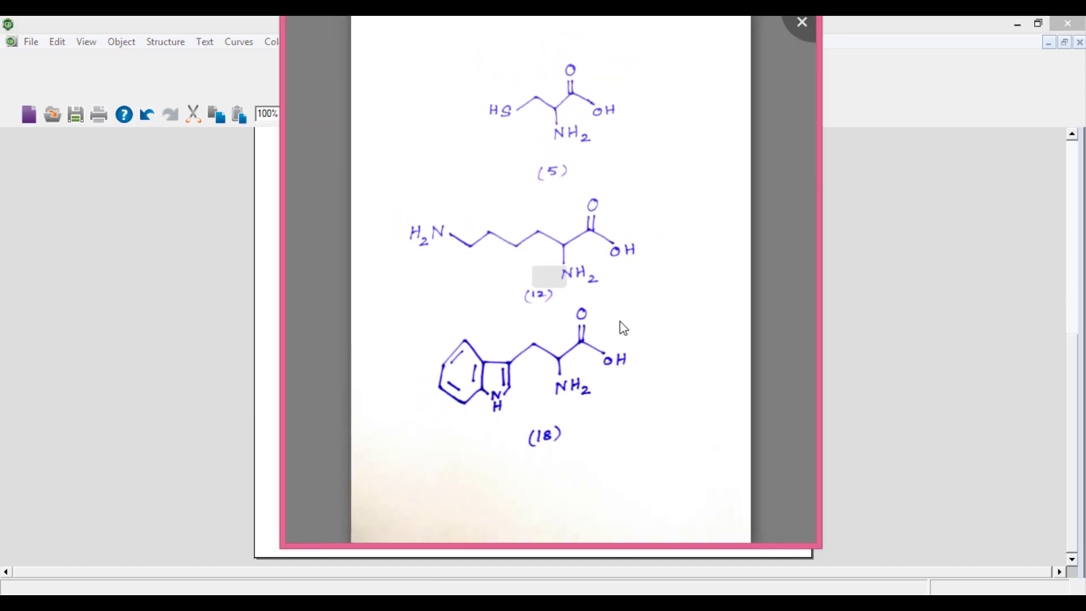
{"action": "mouse_move", "coordinate": [615, 503]}
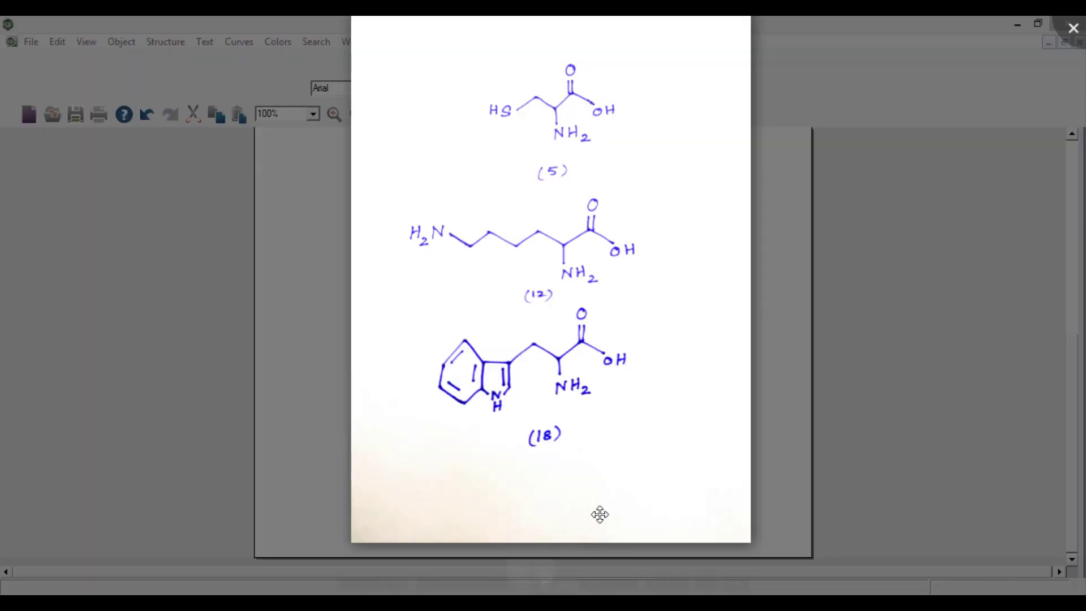
{"action": "key", "text": "Right"}
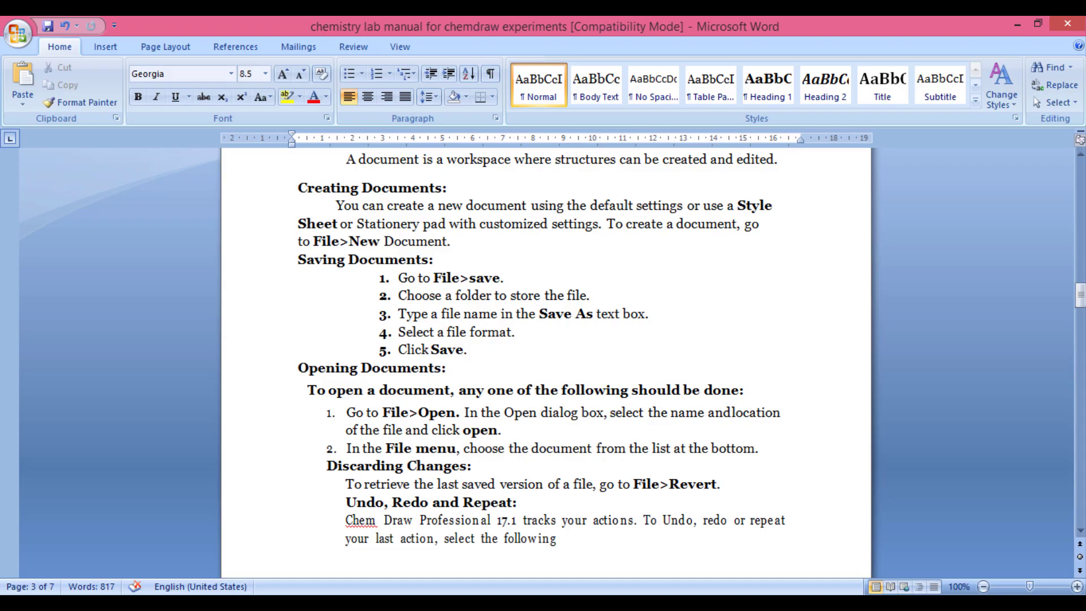
Find the 'Estimate NMR Spectra' page in the lab manual, then return to ChemBioDraw.
{"action": "scroll", "coordinate": [500, 470], "scroll_direction": "down", "scroll_amount": 20}
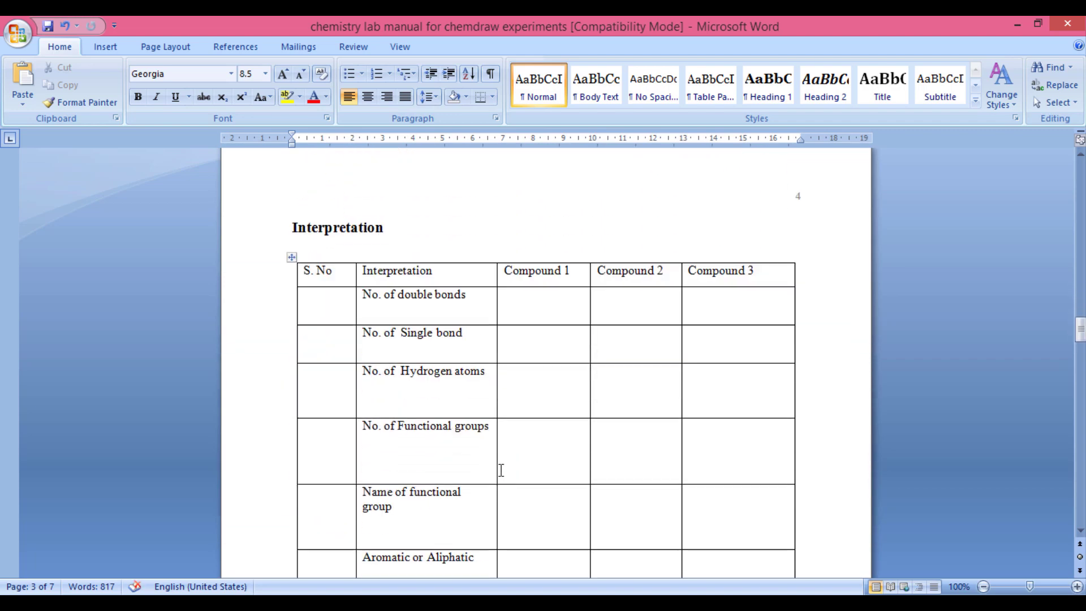
{"action": "scroll", "coordinate": [500, 469], "scroll_direction": "down", "scroll_amount": 20}
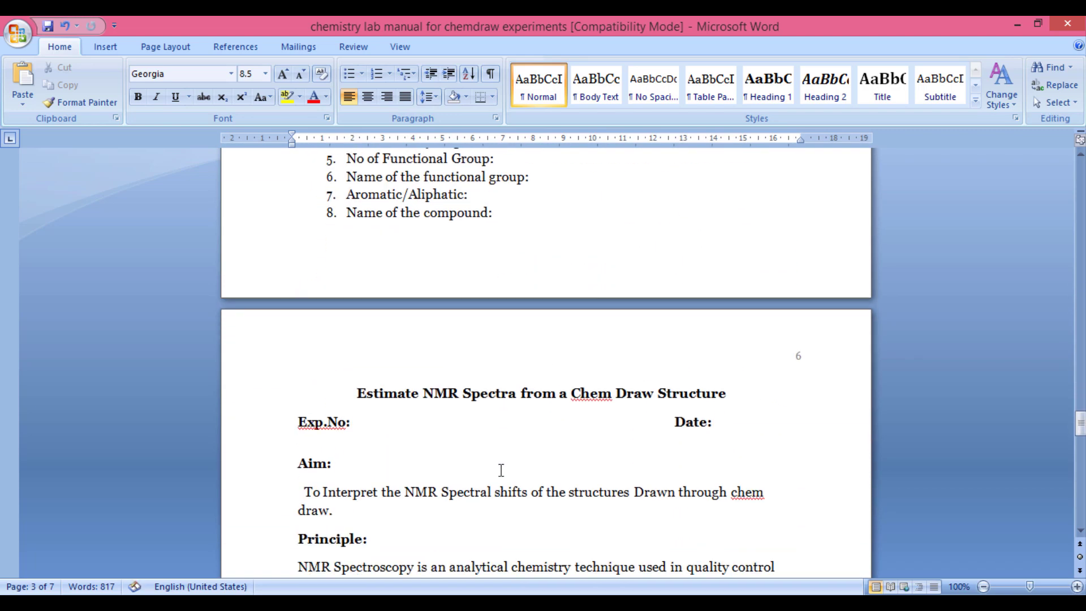
{"action": "scroll", "coordinate": [500, 470], "scroll_direction": "up", "scroll_amount": 3}
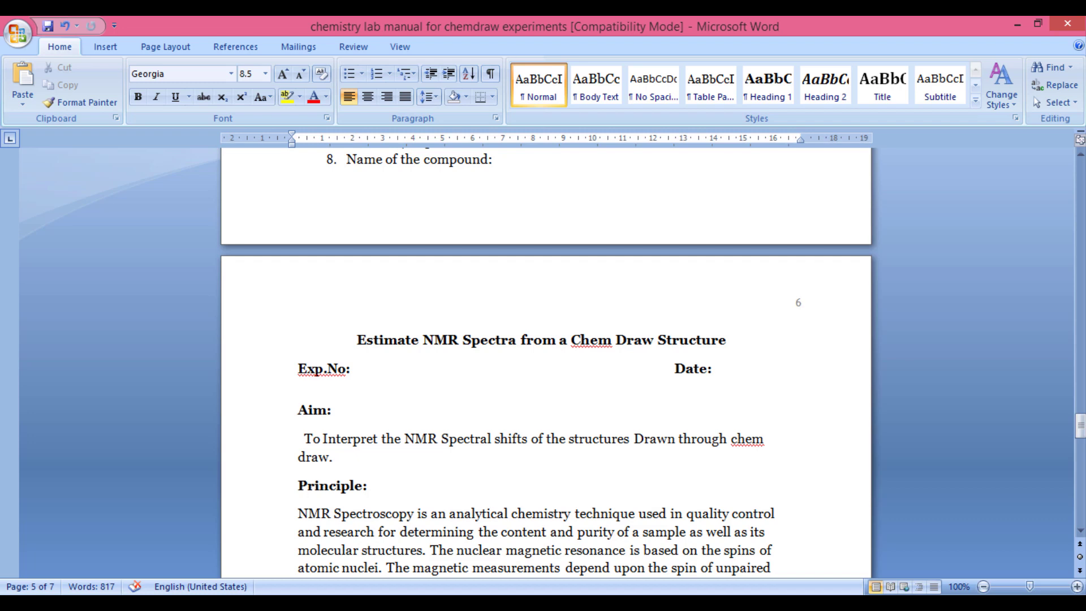
{"action": "key", "text": "alt+Tab"}
Select cysteine, run Predict 1H-NMR Shifts, and review the resulting shifts and protocol.
{"action": "scroll", "coordinate": [459, 354], "scroll_direction": "up", "scroll_amount": 5}
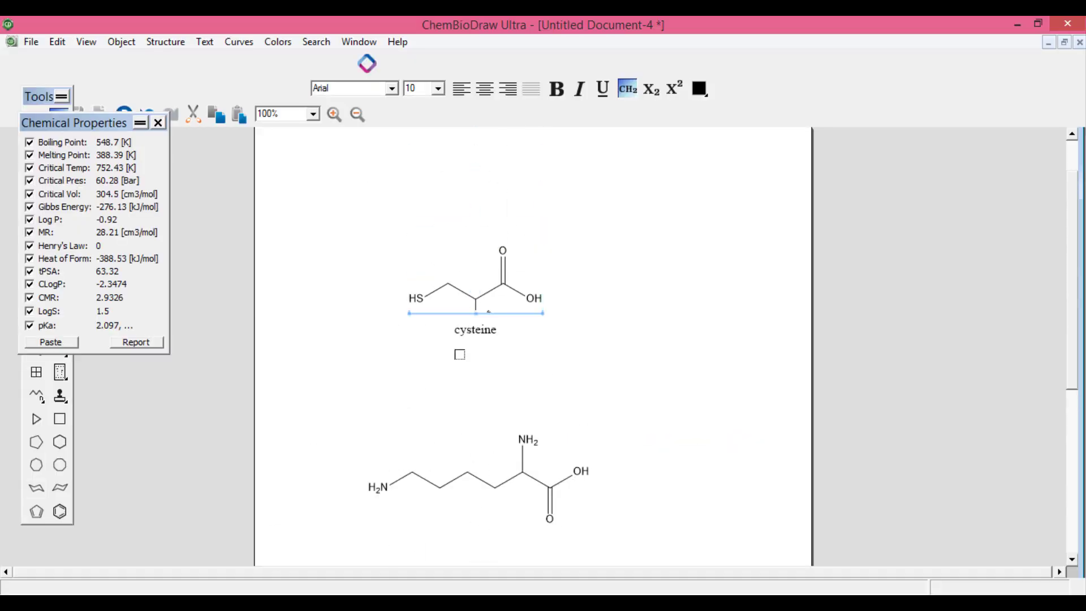
{"action": "left_click", "coordinate": [457, 351]}
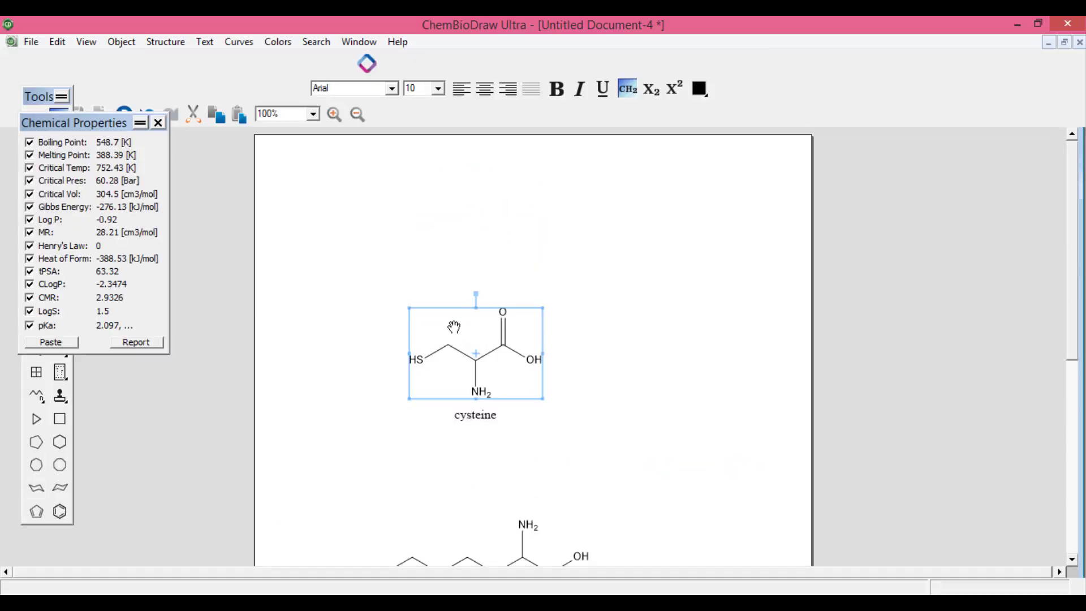
{"action": "left_click", "coordinate": [166, 42]}
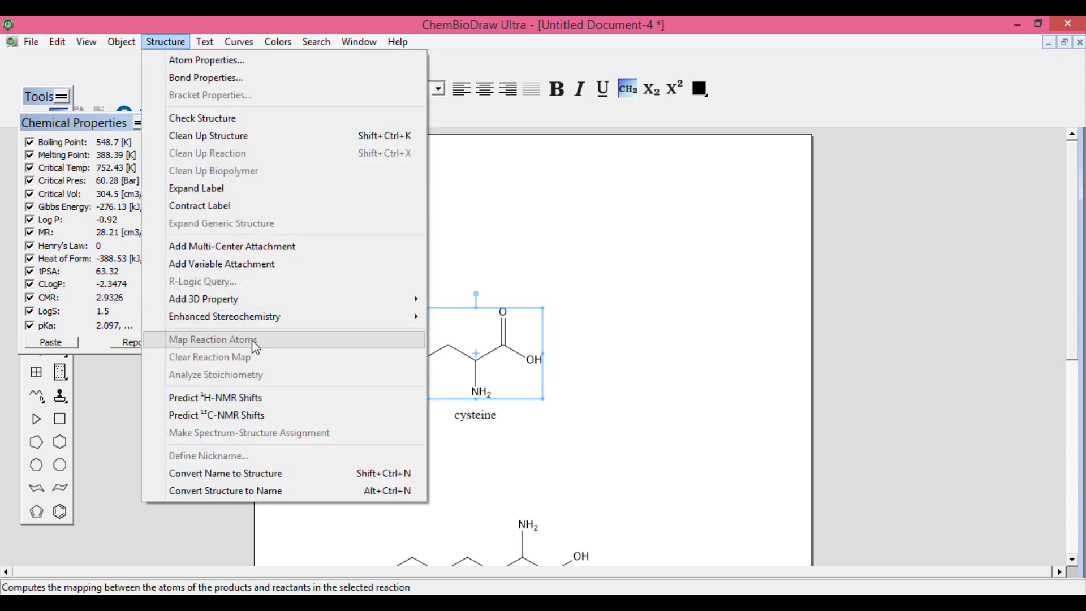
{"action": "left_click", "coordinate": [256, 398]}
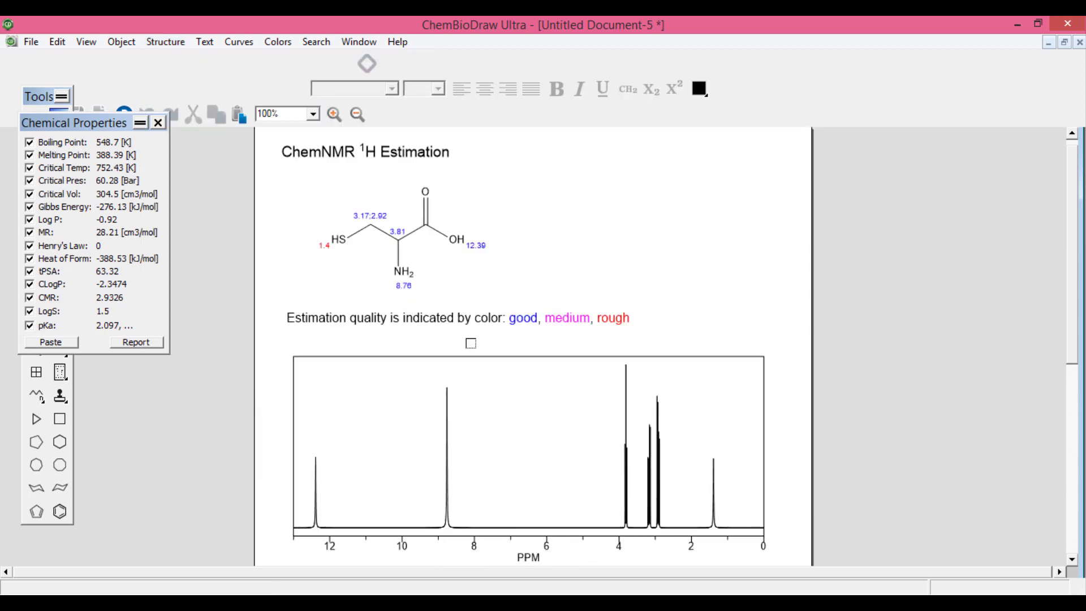
{"action": "scroll", "coordinate": [518, 375], "scroll_direction": "down", "scroll_amount": 5}
{"action": "scroll", "coordinate": [520, 379], "scroll_direction": "up", "scroll_amount": 4}
{"action": "scroll", "coordinate": [520, 379], "scroll_direction": "down", "scroll_amount": 5}
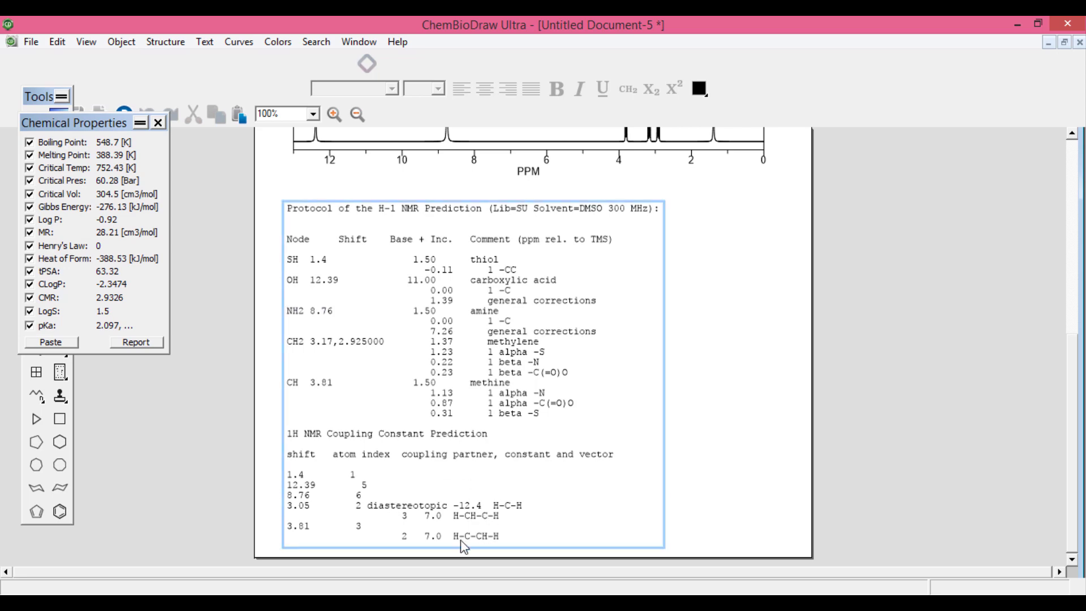
{"action": "key", "text": "alt+Tab"}
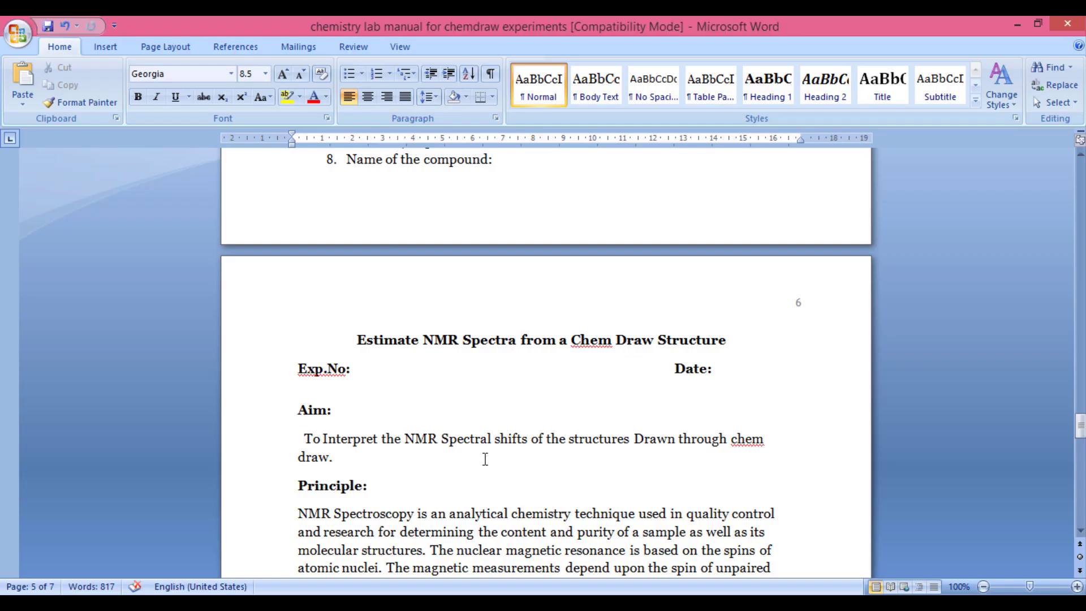
Scroll the lab manual to the empty Interpretation table with S.No, NODE and SHIFT columns.
{"action": "scroll", "coordinate": [484, 459], "scroll_direction": "down", "scroll_amount": 20}
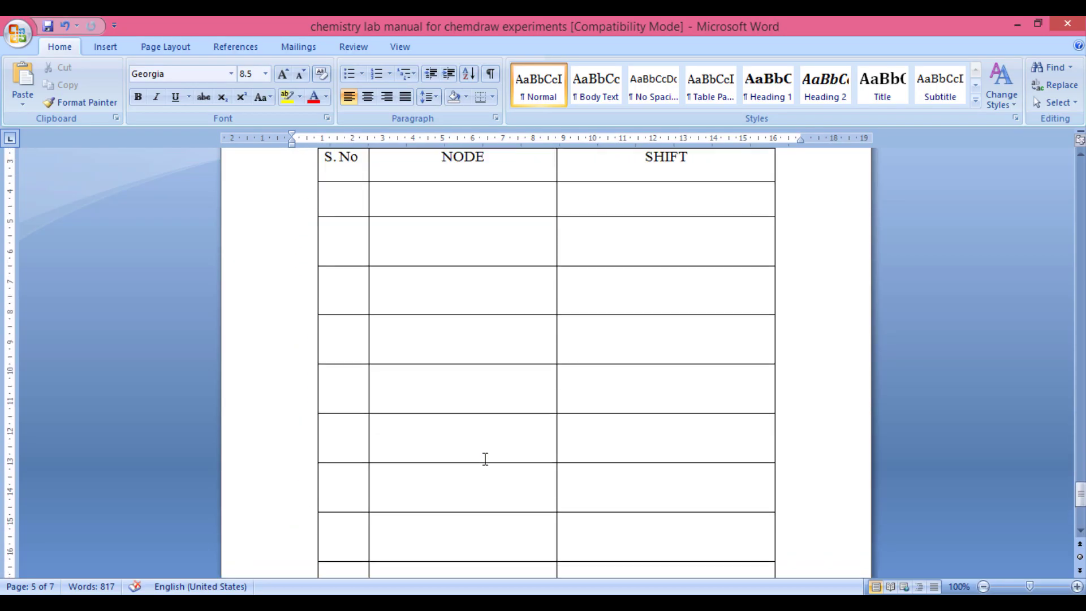
{"action": "scroll", "coordinate": [485, 458], "scroll_direction": "up", "scroll_amount": 4}
{"action": "scroll", "coordinate": [485, 458], "scroll_direction": "down", "scroll_amount": 2}
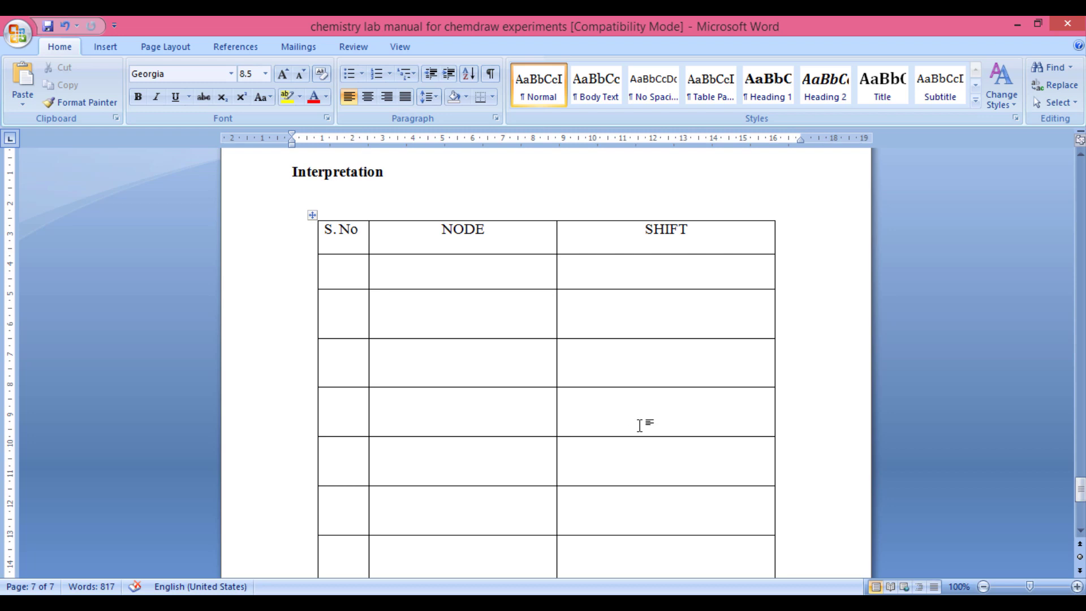
{"action": "scroll", "coordinate": [639, 426], "scroll_direction": "down", "scroll_amount": 10}
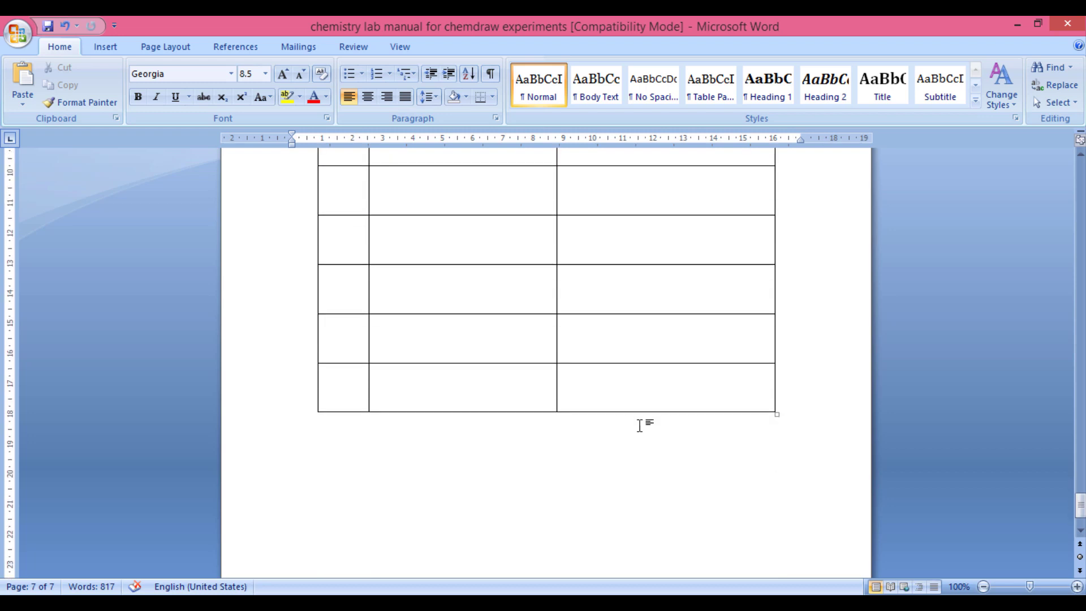
{"action": "scroll", "coordinate": [639, 426], "scroll_direction": "up", "scroll_amount": 3}
{"action": "scroll", "coordinate": [639, 425], "scroll_direction": "up", "scroll_amount": 5}
{"action": "scroll", "coordinate": [639, 425], "scroll_direction": "up", "scroll_amount": 9}
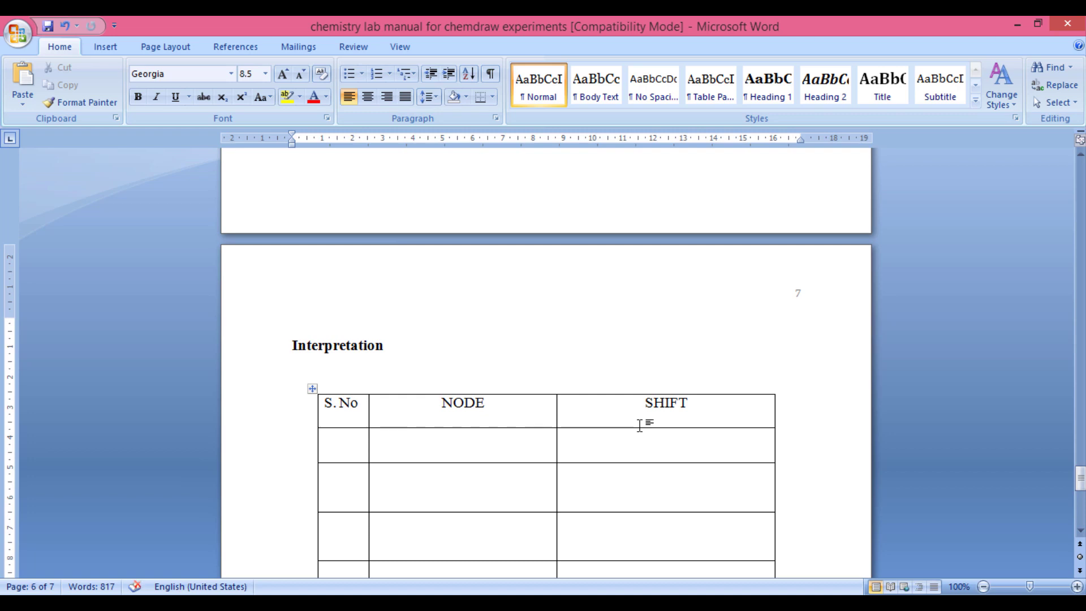